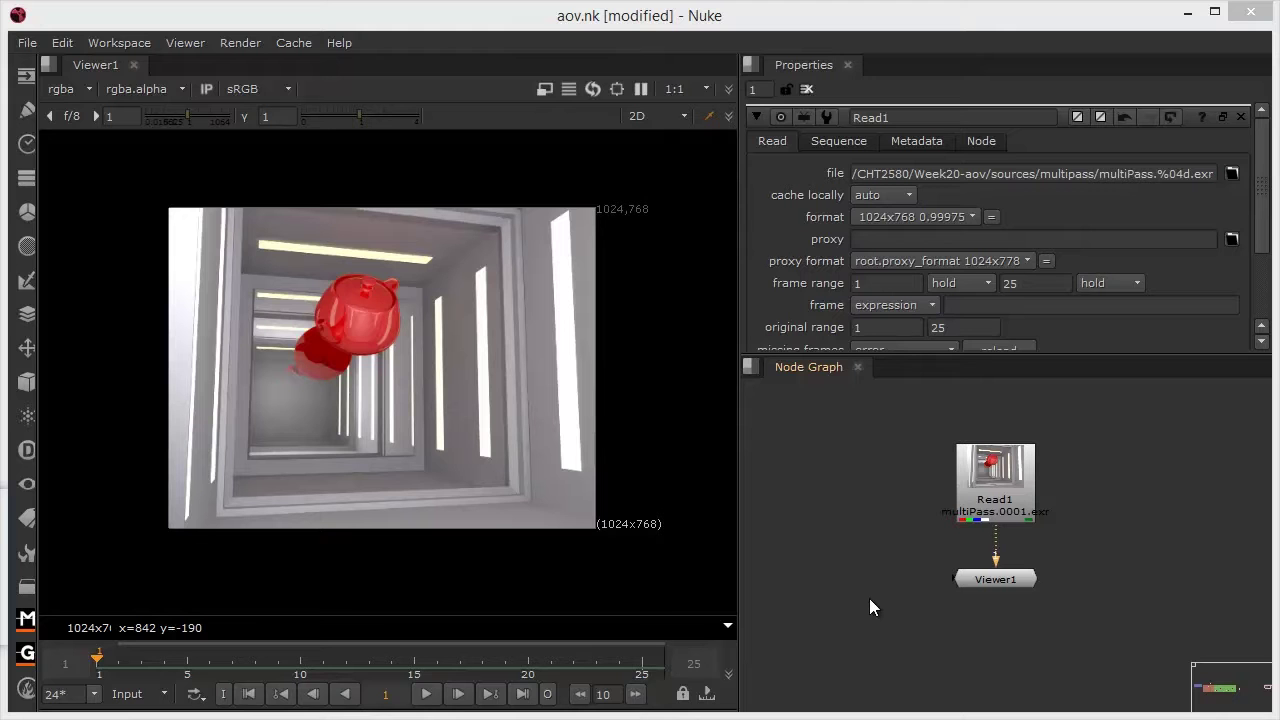
Step: Play through the multipass teapot sequence, stop it, and return to frame 1
left_click(428, 695)
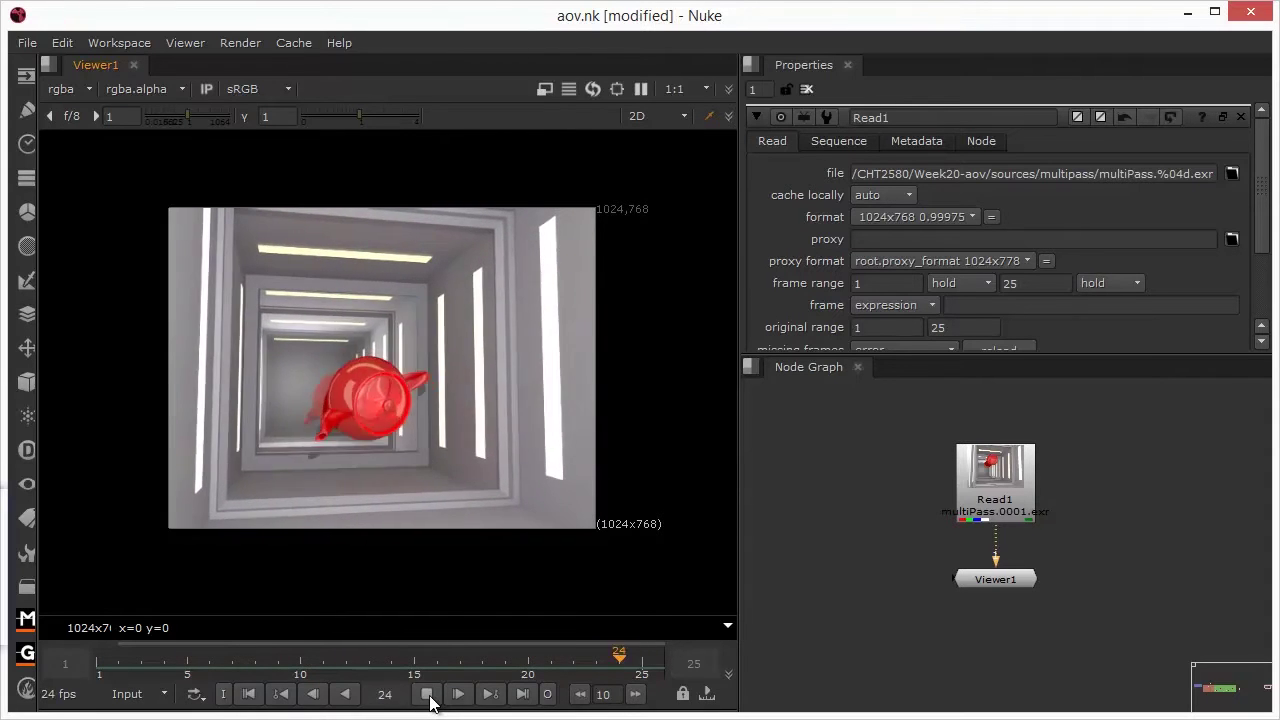
left_click(428, 695)
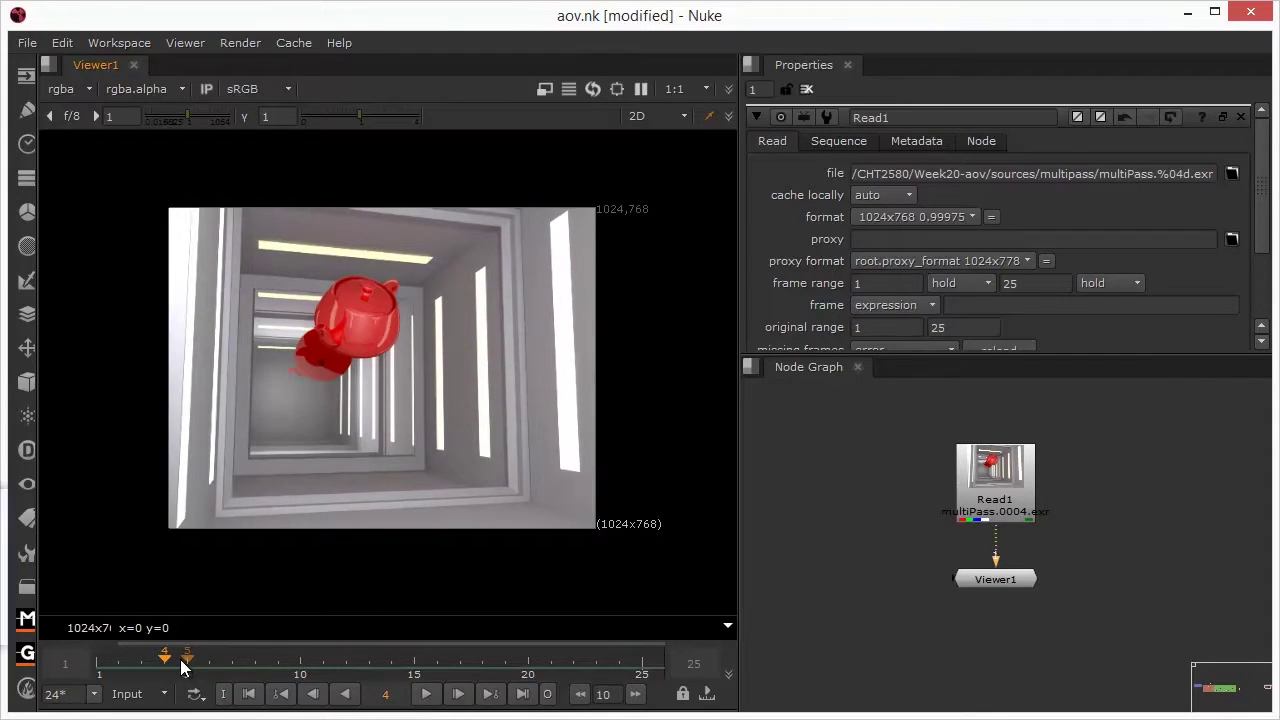
left_click_drag(165, 661, 99, 662)
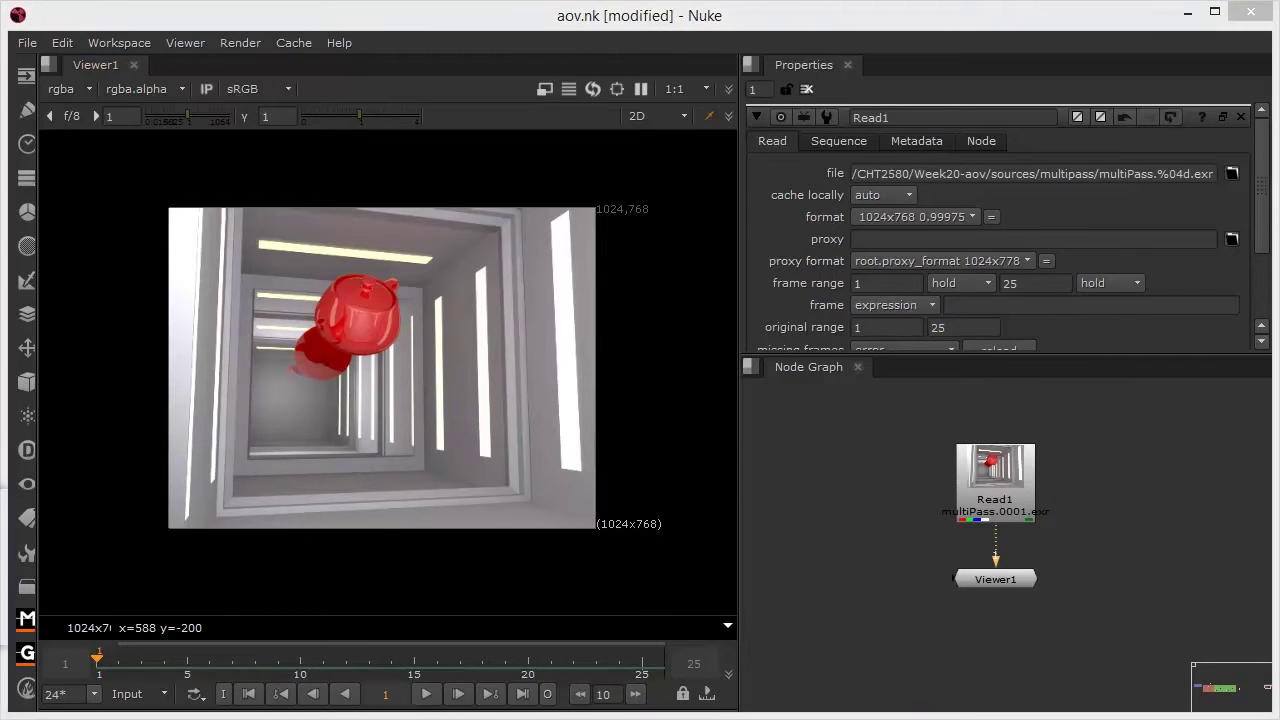
Step: Show the EXR's motionVector layer in the viewer at frame 15
left_click(58, 89)
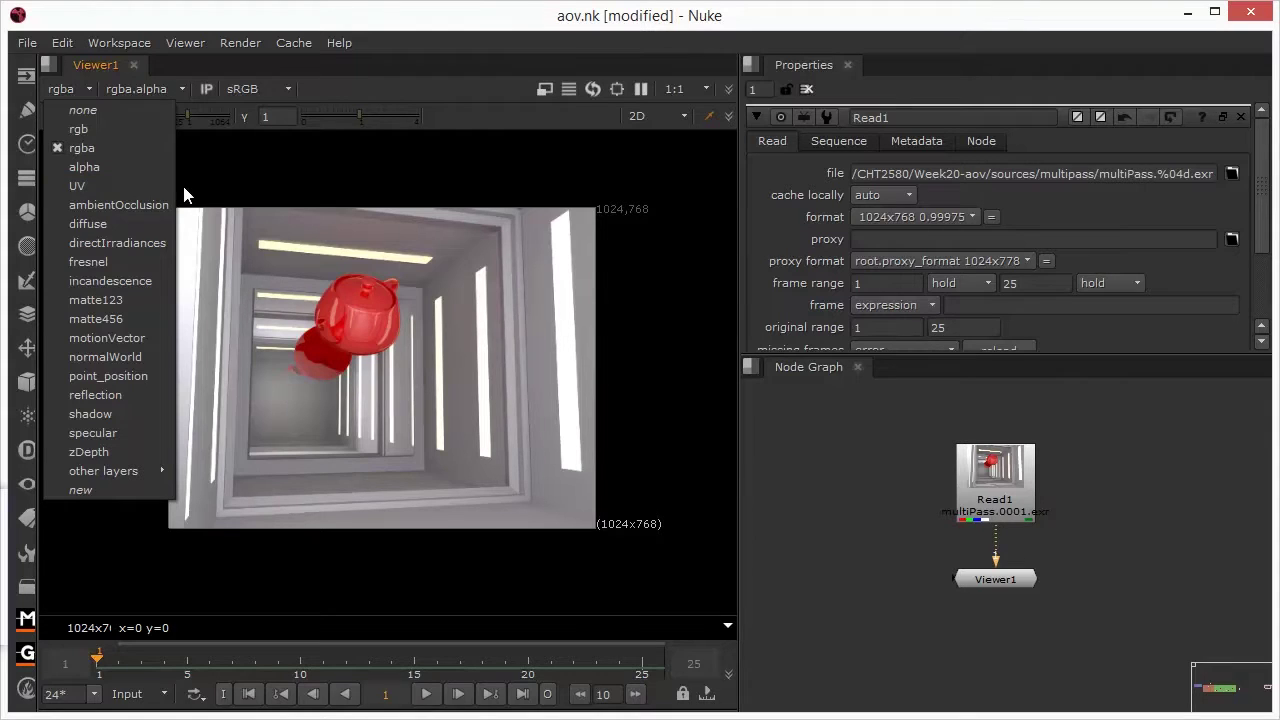
left_click(88, 338)
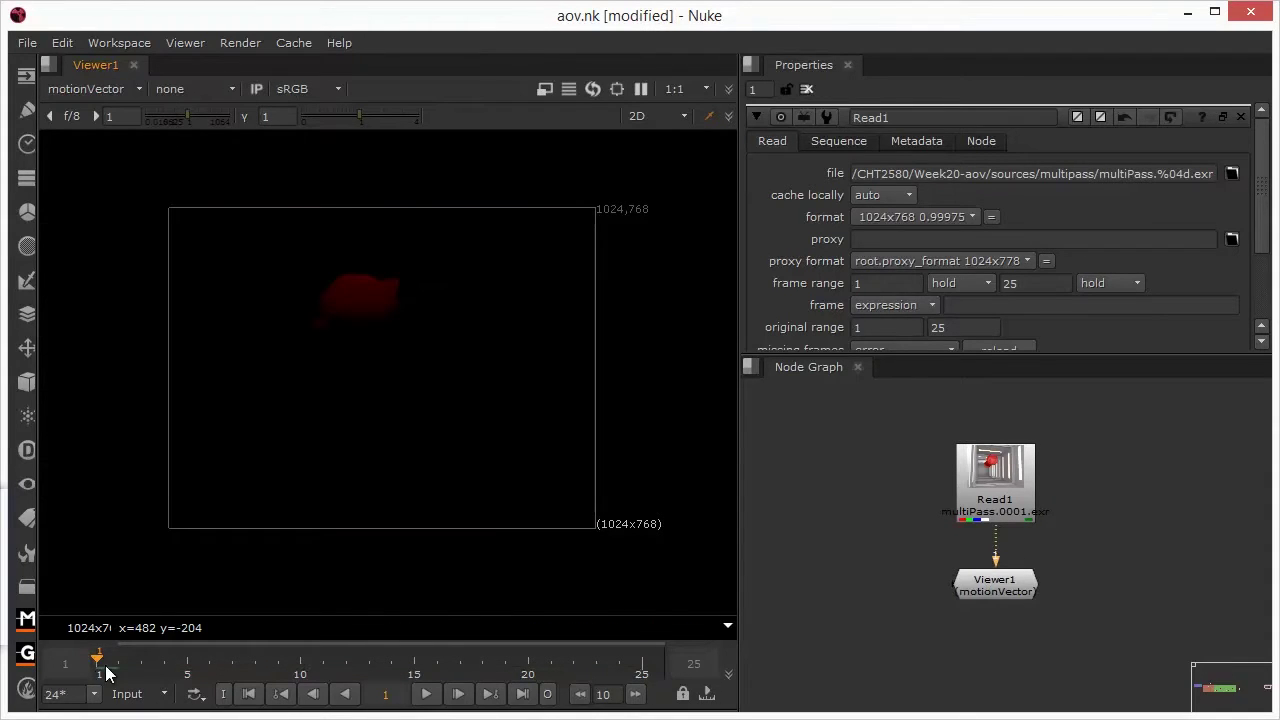
left_click_drag(97, 663, 437, 663)
key("Left")
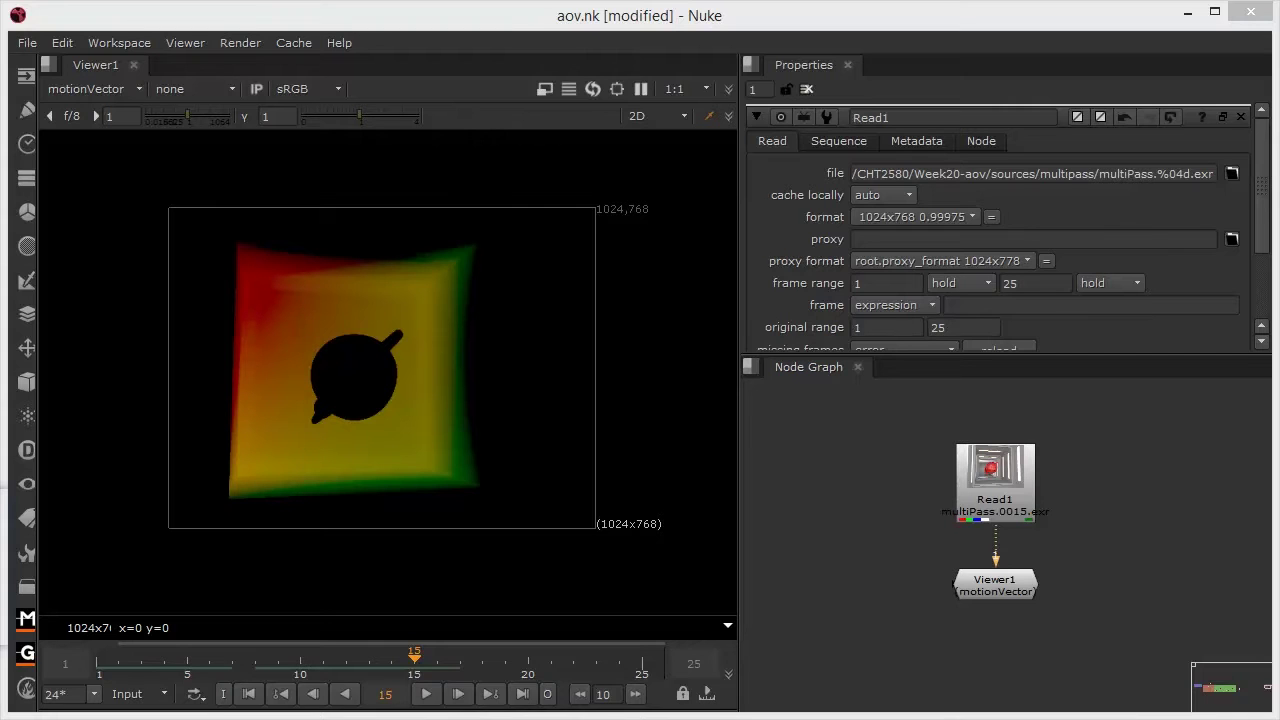
left_click(213, 85)
left_click(213, 85)
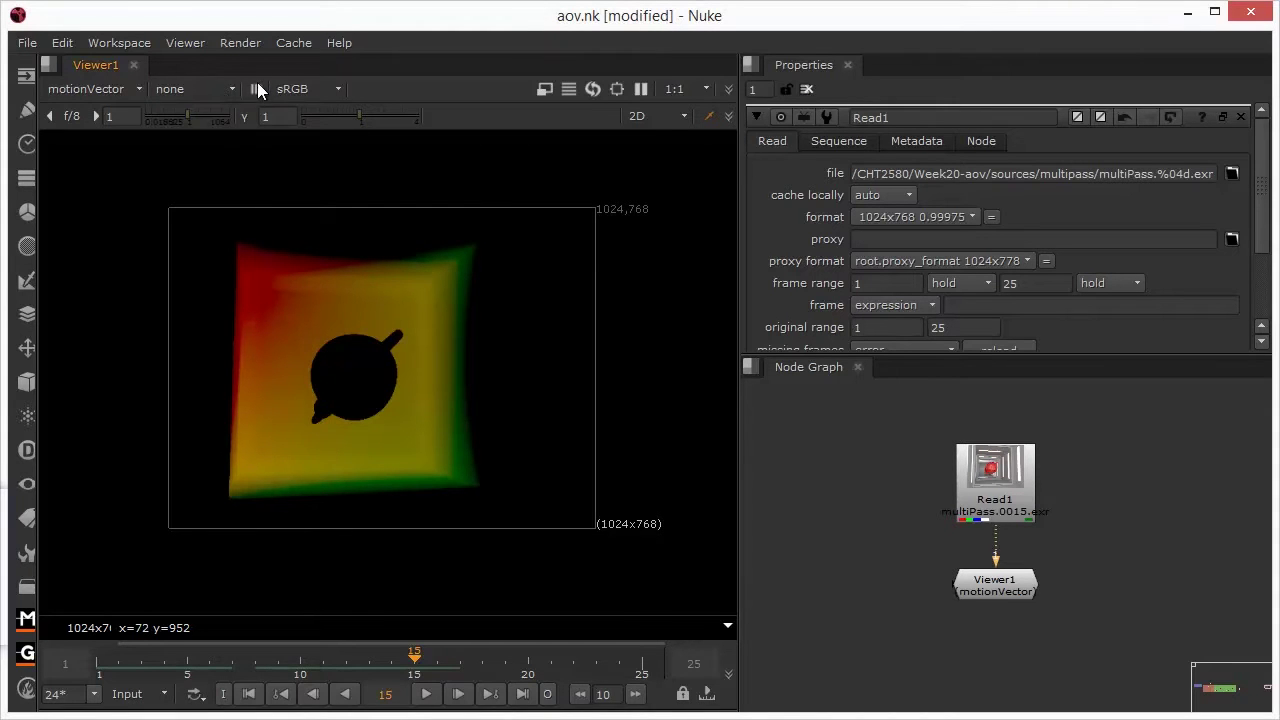
left_click(333, 85)
left_click(287, 80)
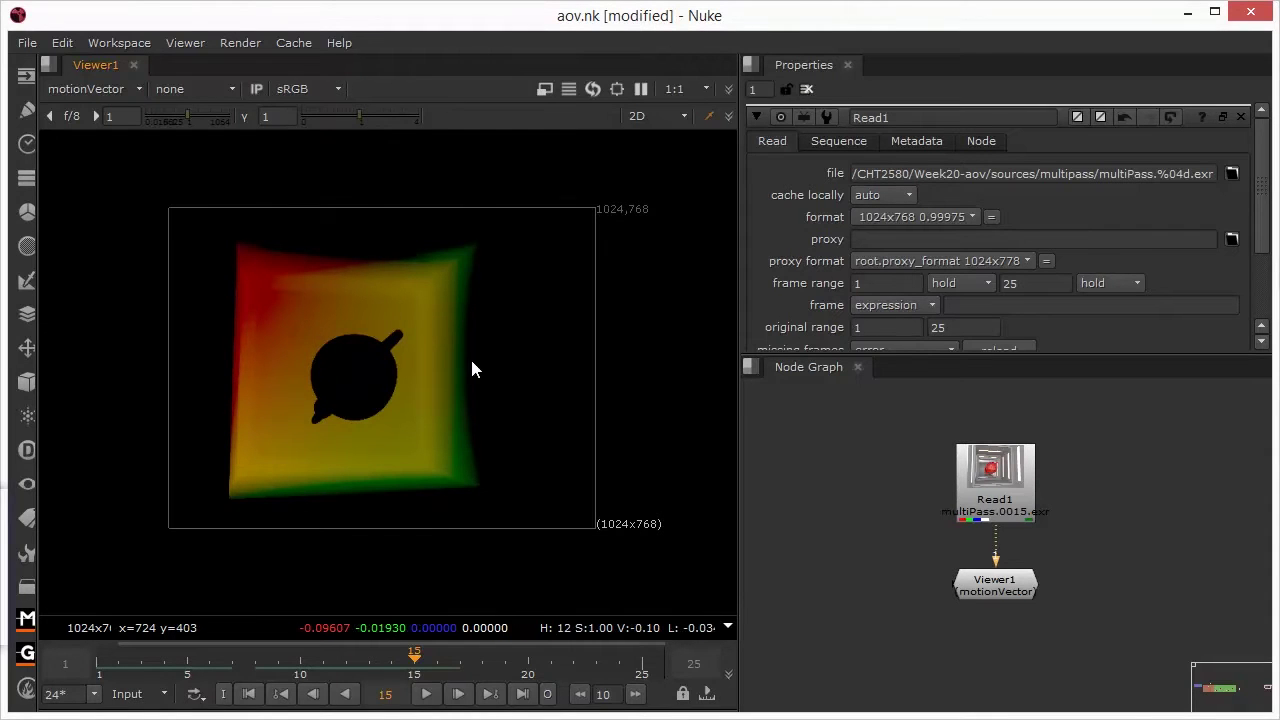
key("r")
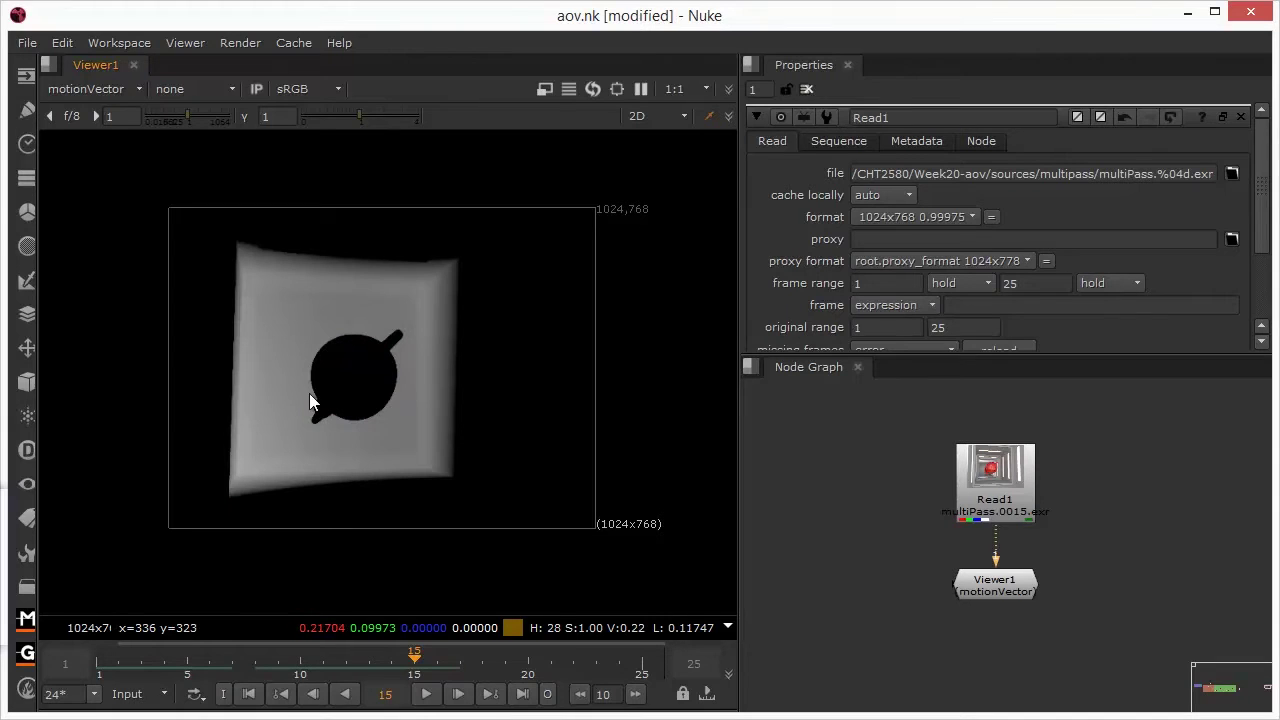
key("g")
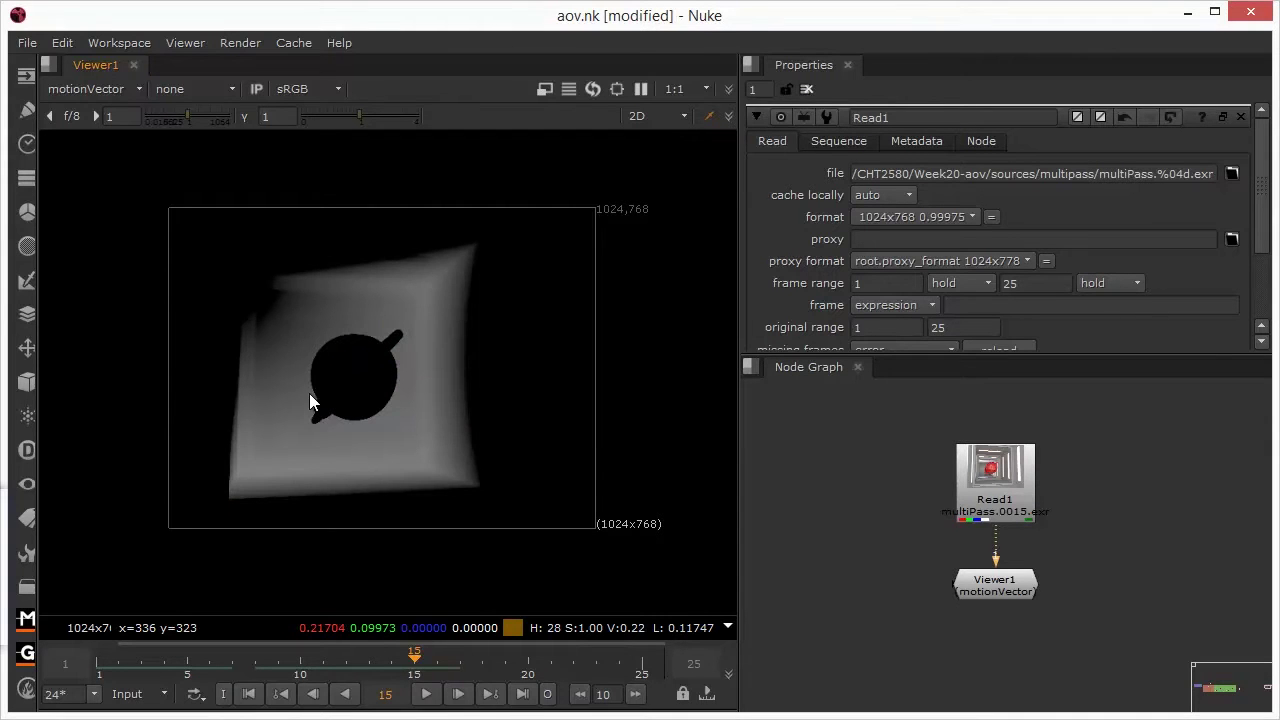
key("r")
key("g")
key("r")
key("g")
key("r")
key("g")
key("r")
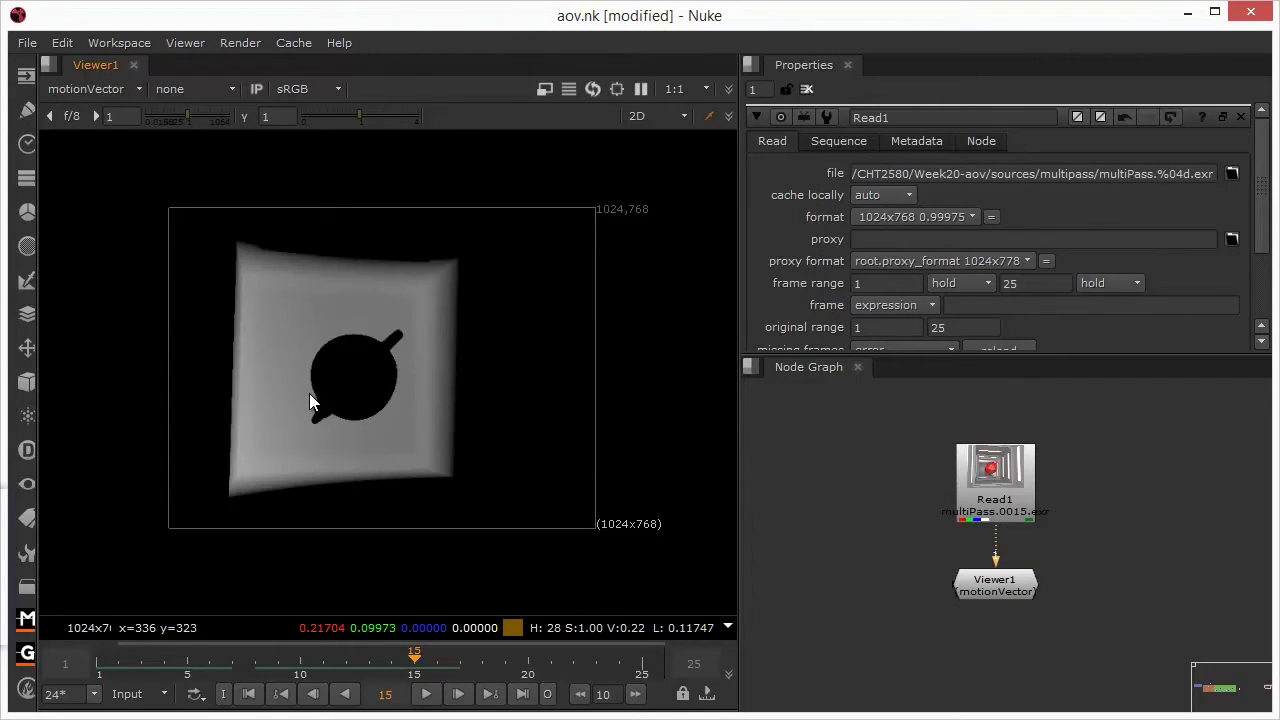
key("b")
key("b")
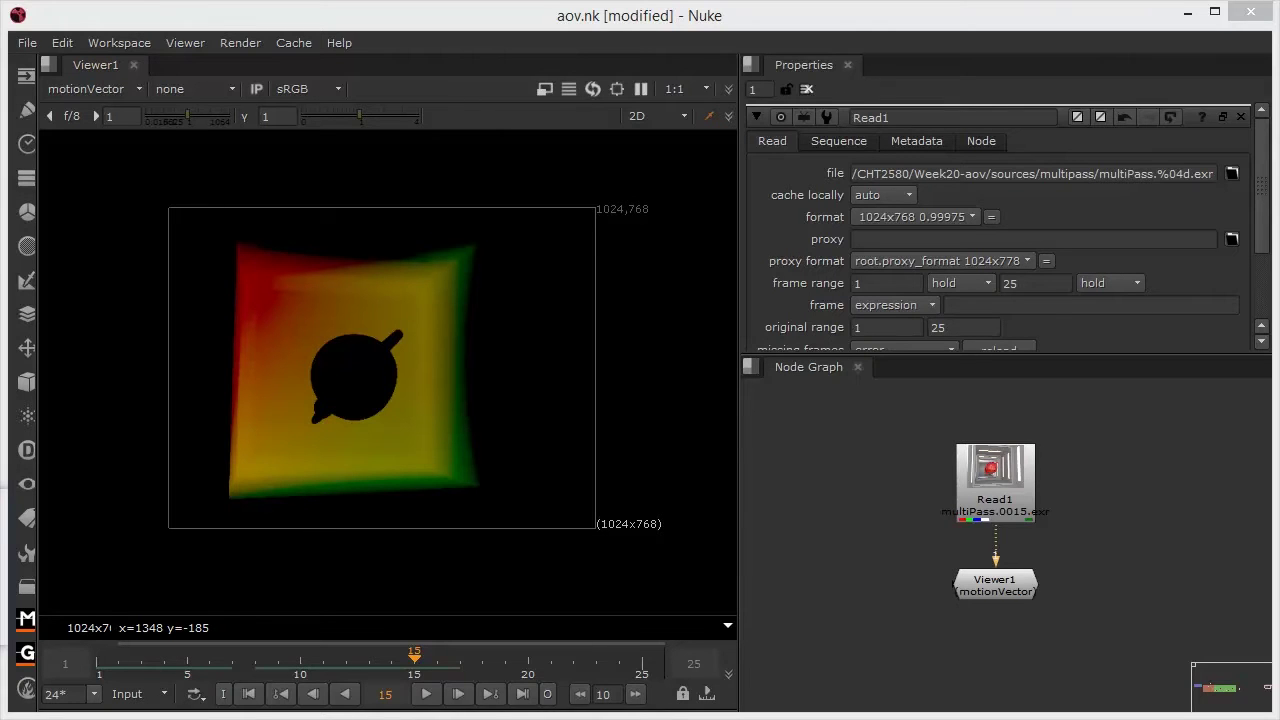
Step: Add a VectorBlur node below Read1, using the 'ved' node search
left_click(995, 495)
left_click_drag(995, 495, 998, 463)
key("Tab")
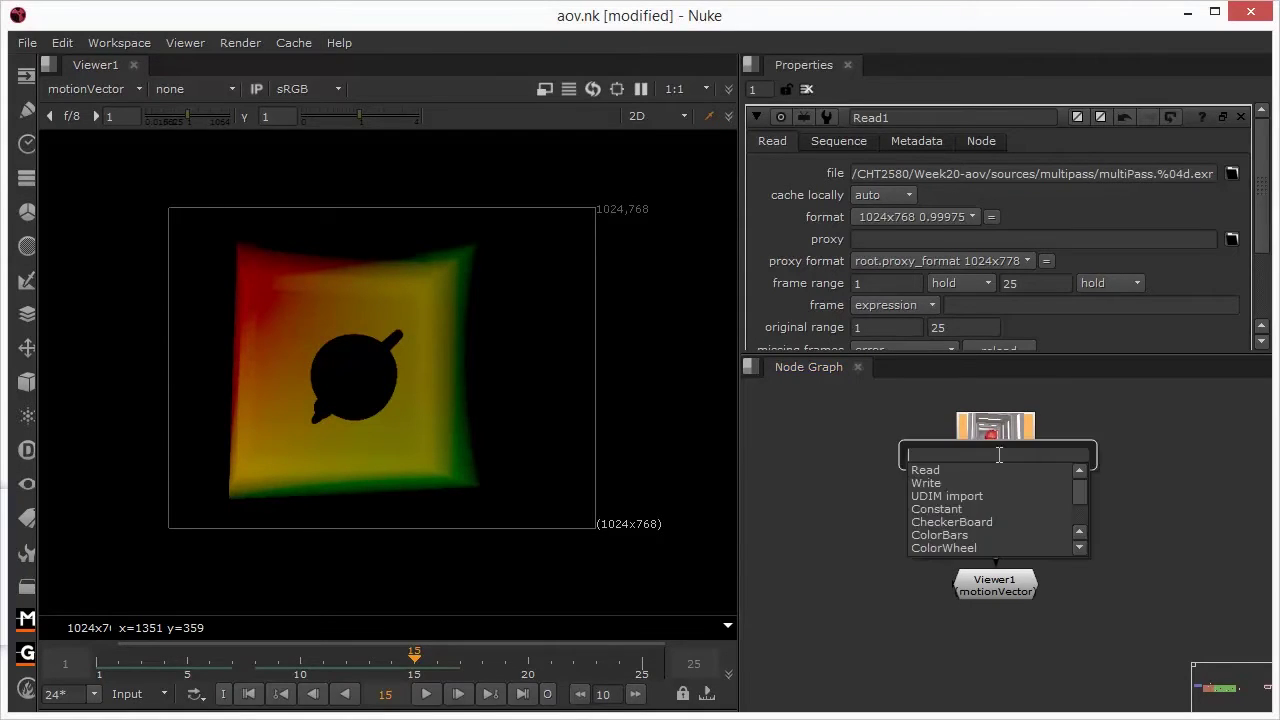
type("ved")
left_click(967, 496)
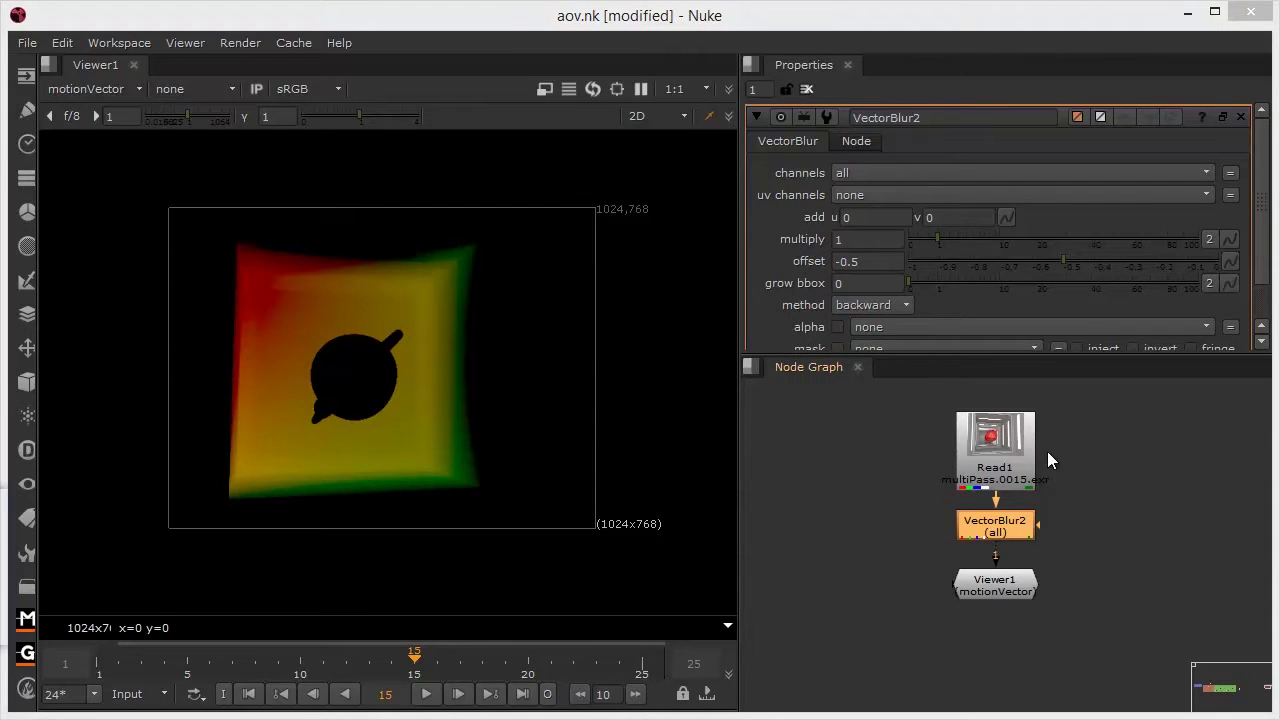
Step: Set VectorBlur to blur rgb, use motionVector as uv channels, and set multiply to 6.6
left_click(917, 173)
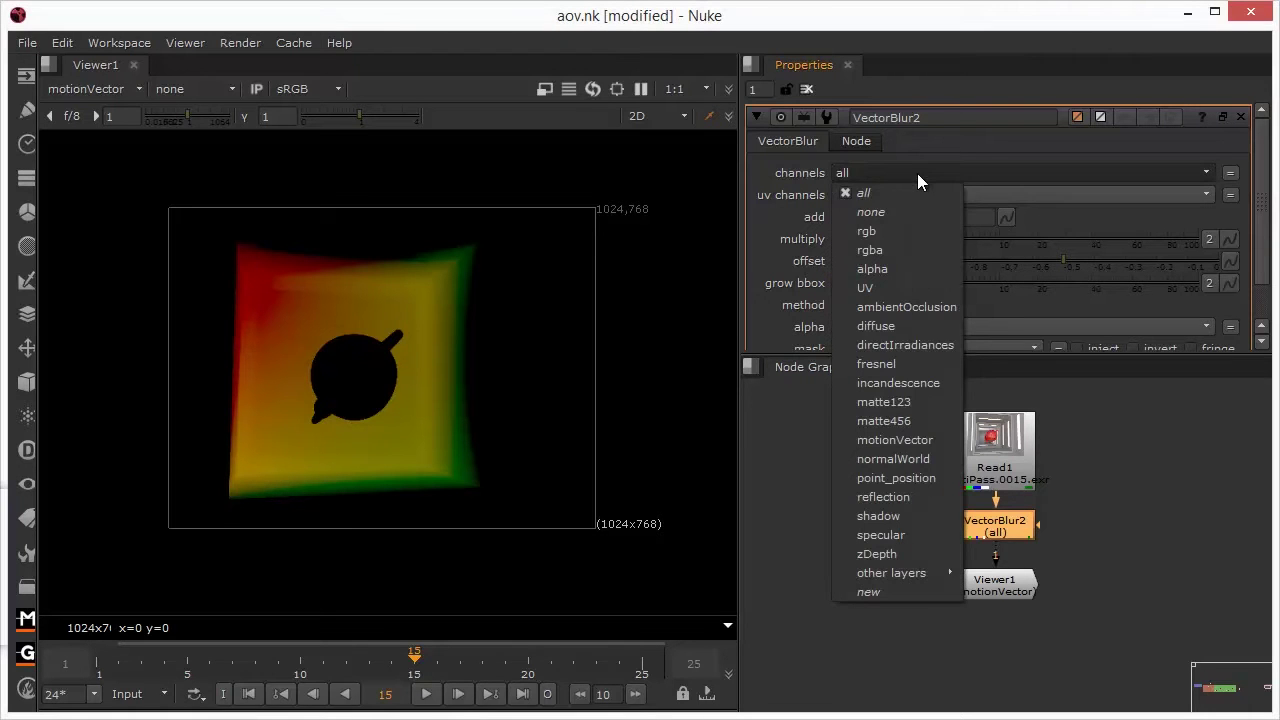
left_click(893, 234)
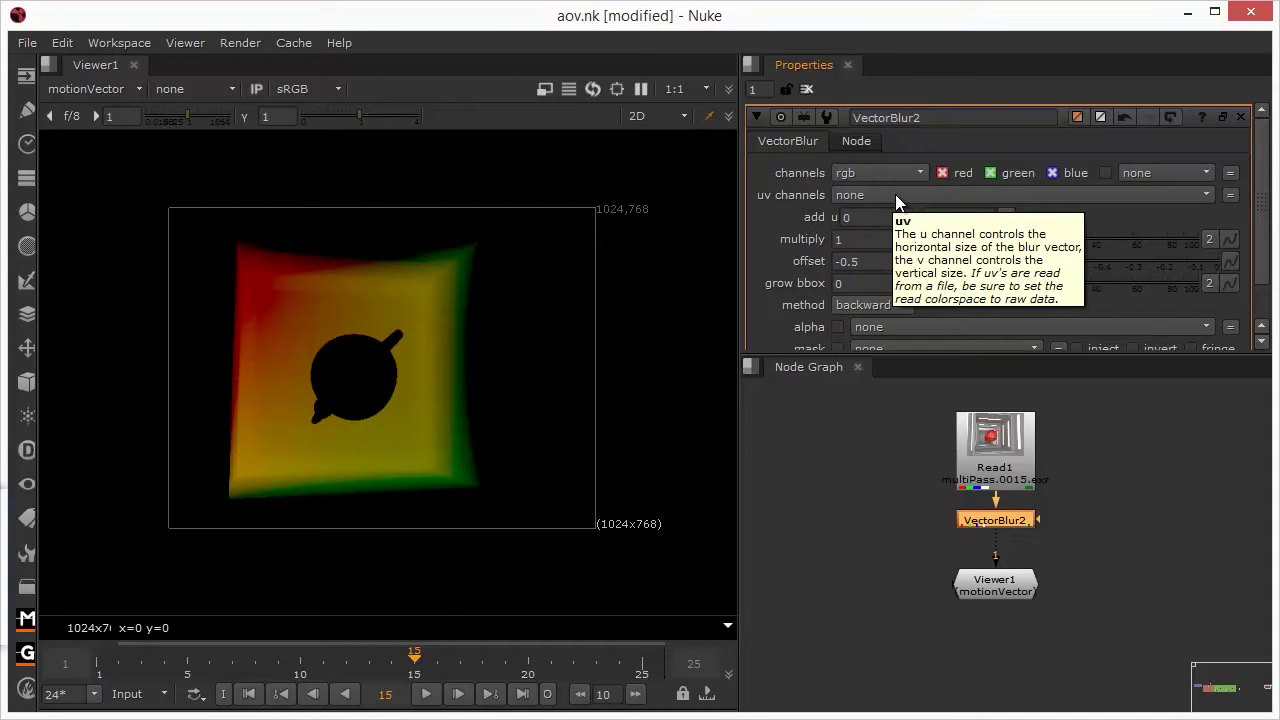
left_click(893, 194)
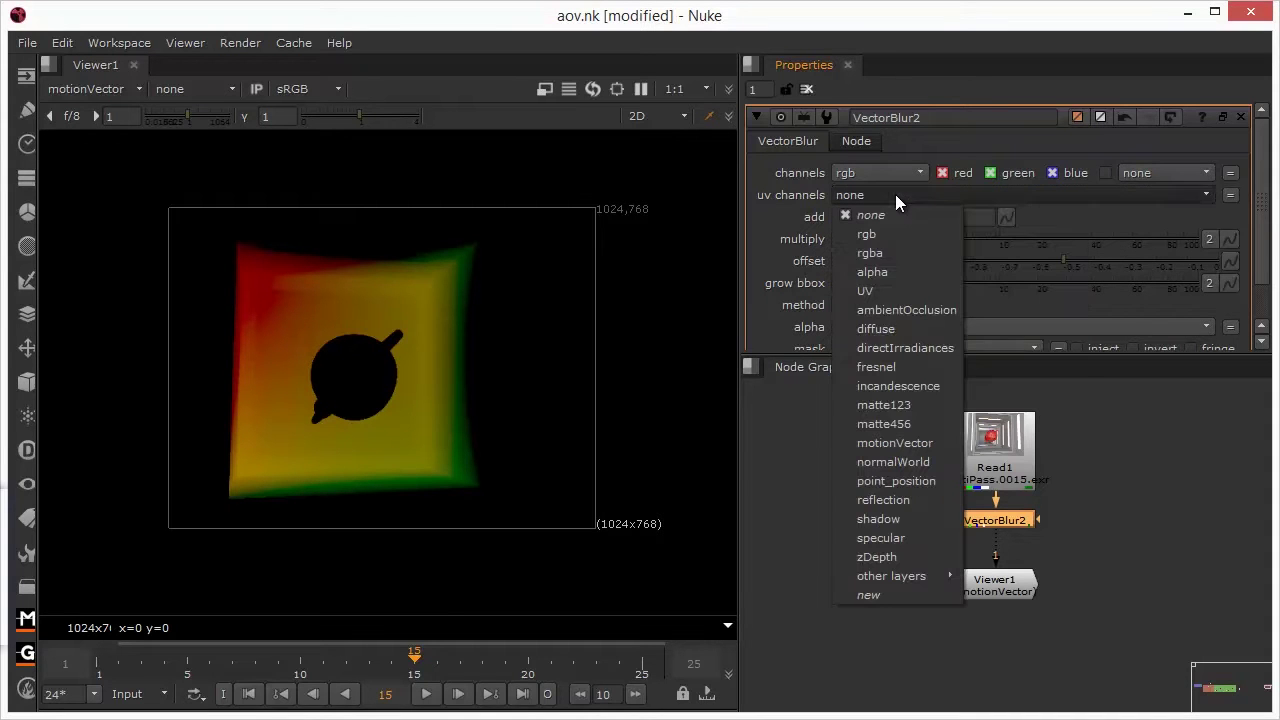
left_click(899, 443)
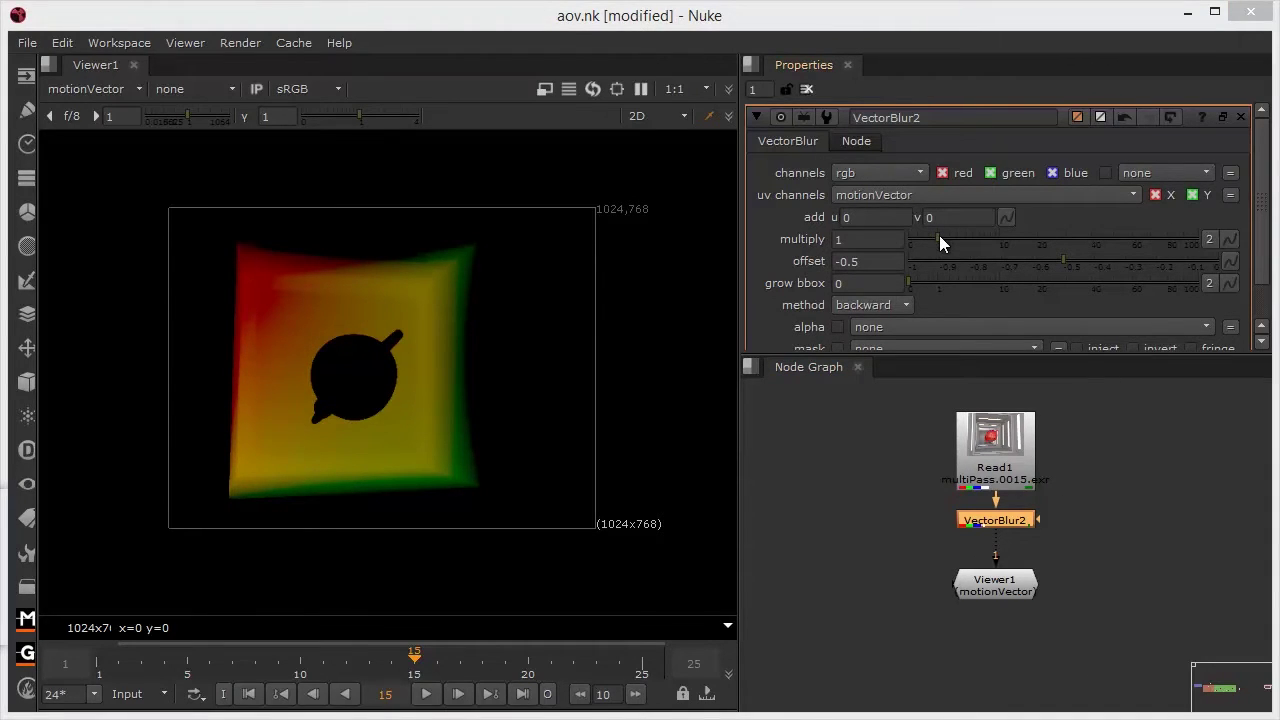
left_click_drag(939, 236, 977, 245)
Step: Switch the viewer back to rgba and play through the motion-blurred sequence
left_click(97, 95)
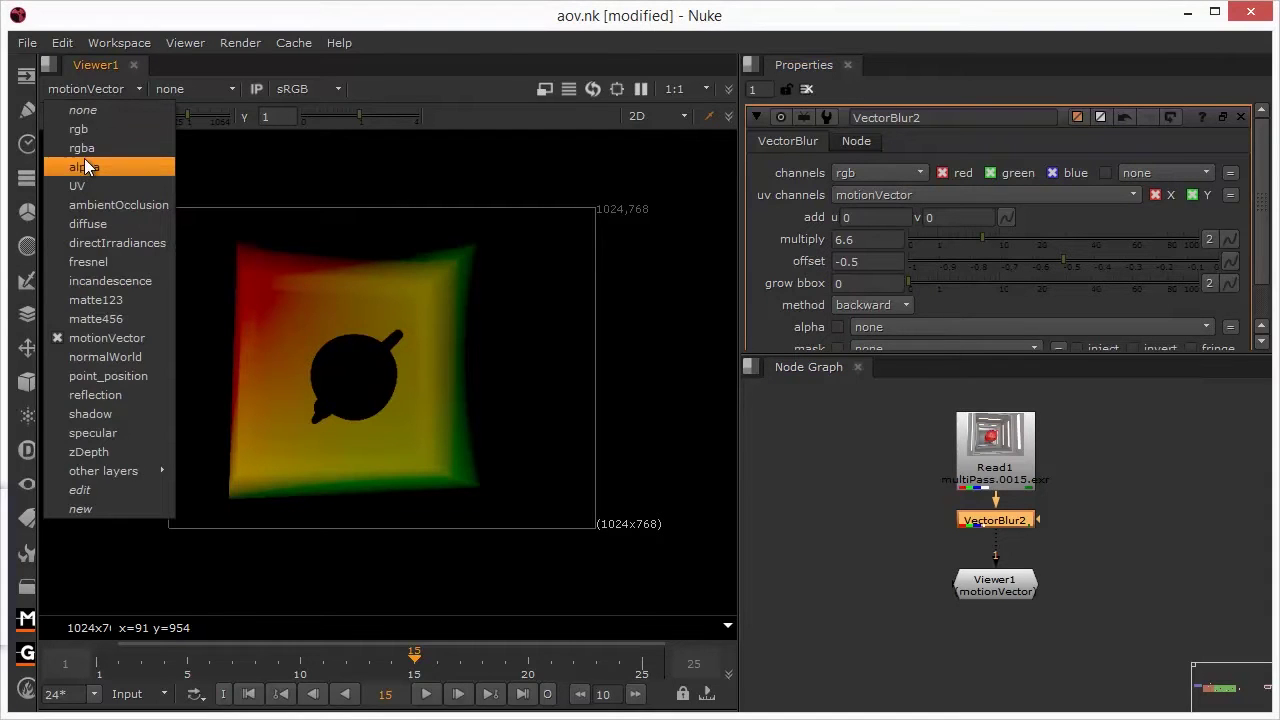
left_click(85, 167)
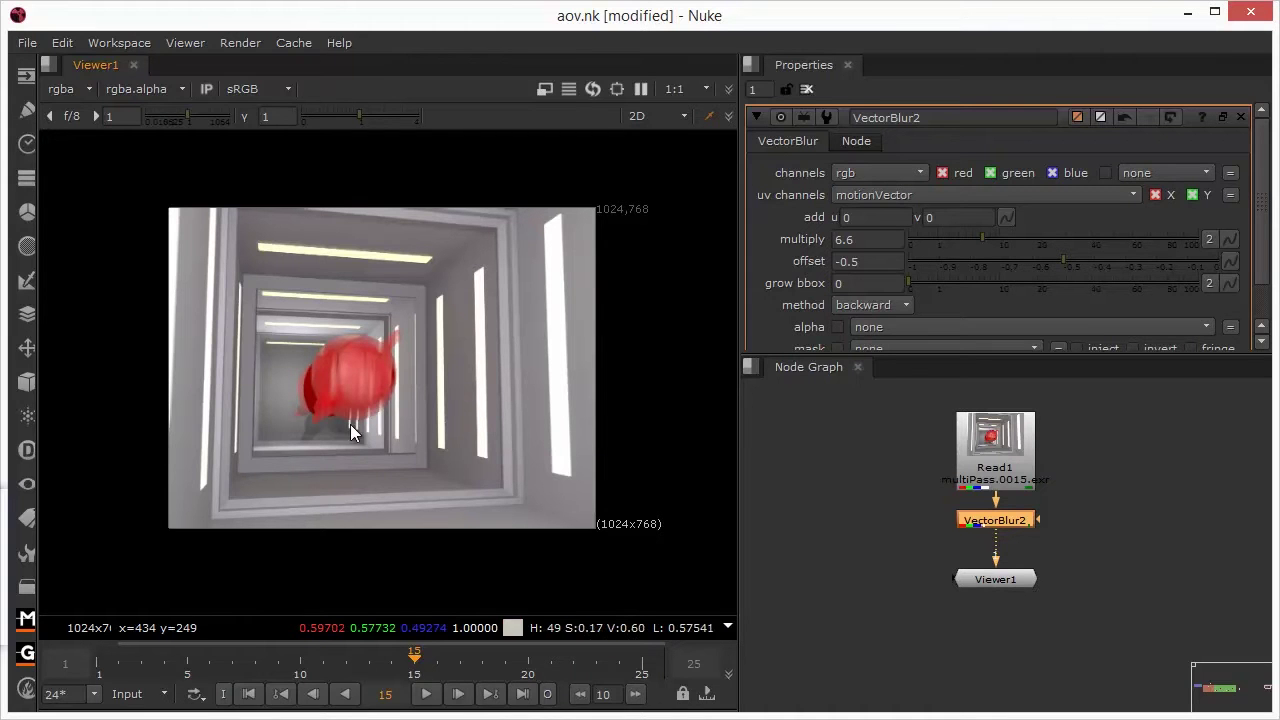
left_click(427, 698)
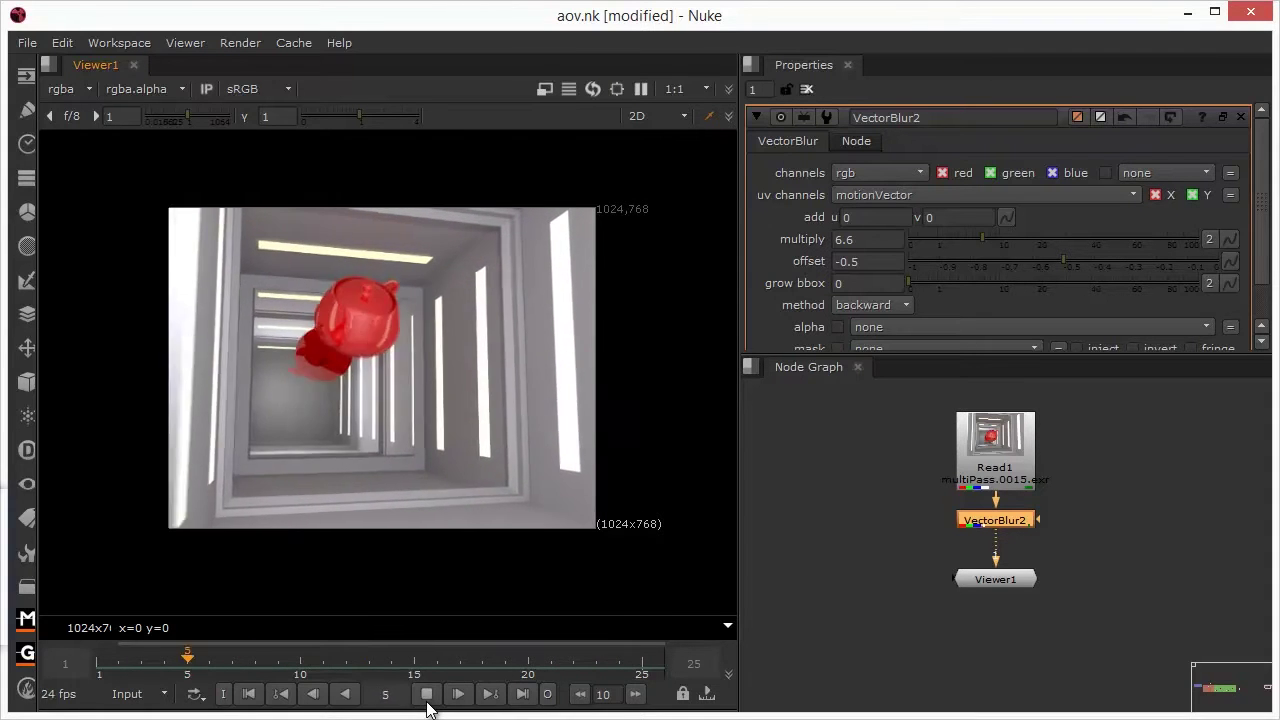
left_click(427, 702)
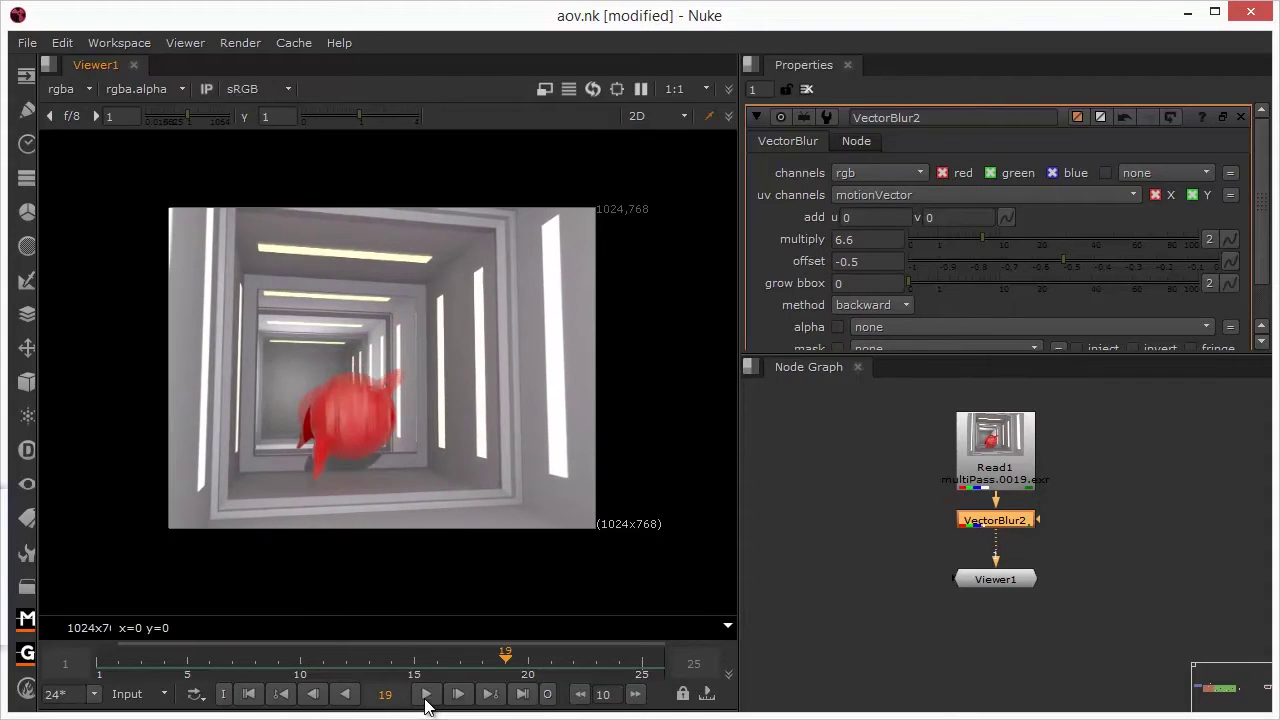
Step: Check the add u and add v offsets, leaving add u at 0
left_click(866, 218)
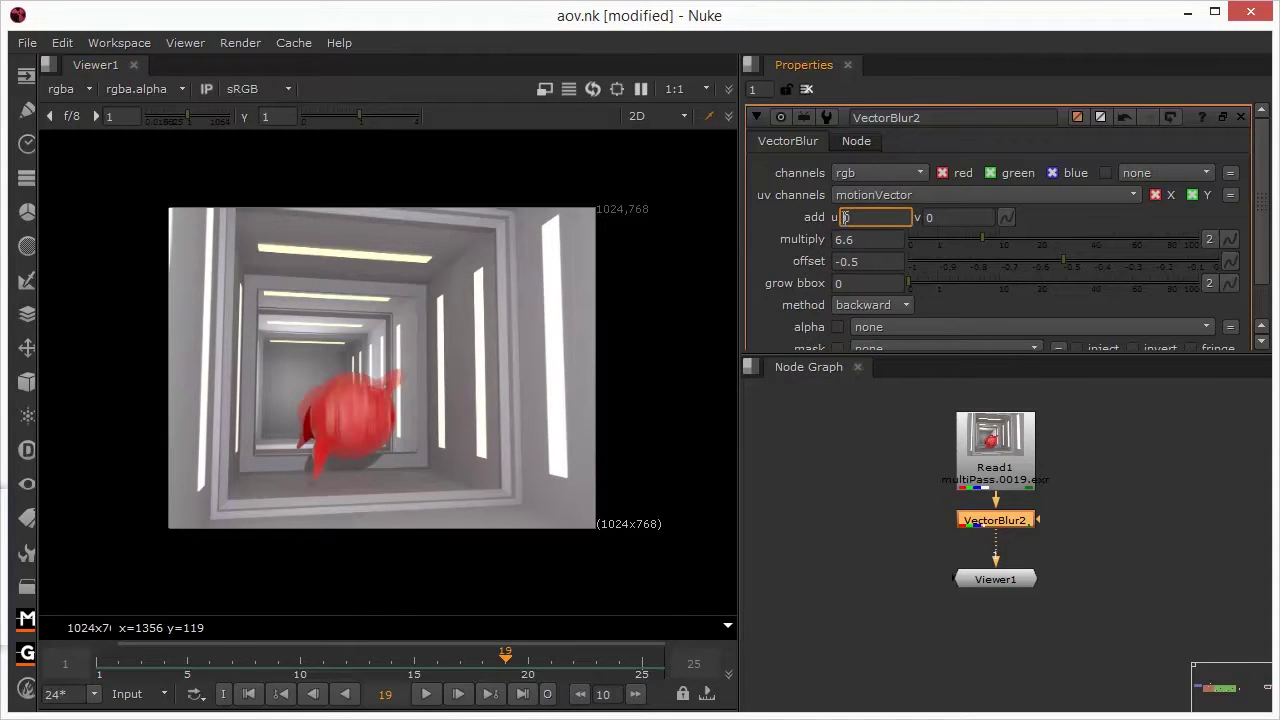
left_click(925, 219)
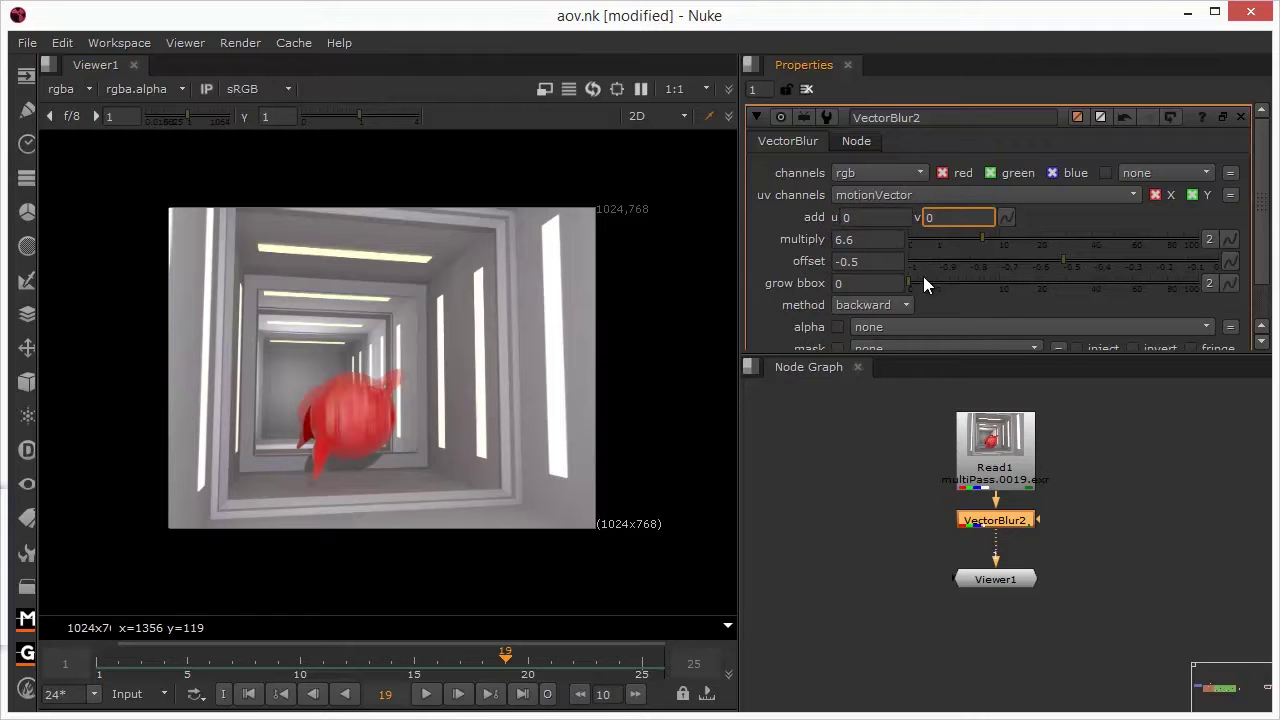
left_click(845, 218)
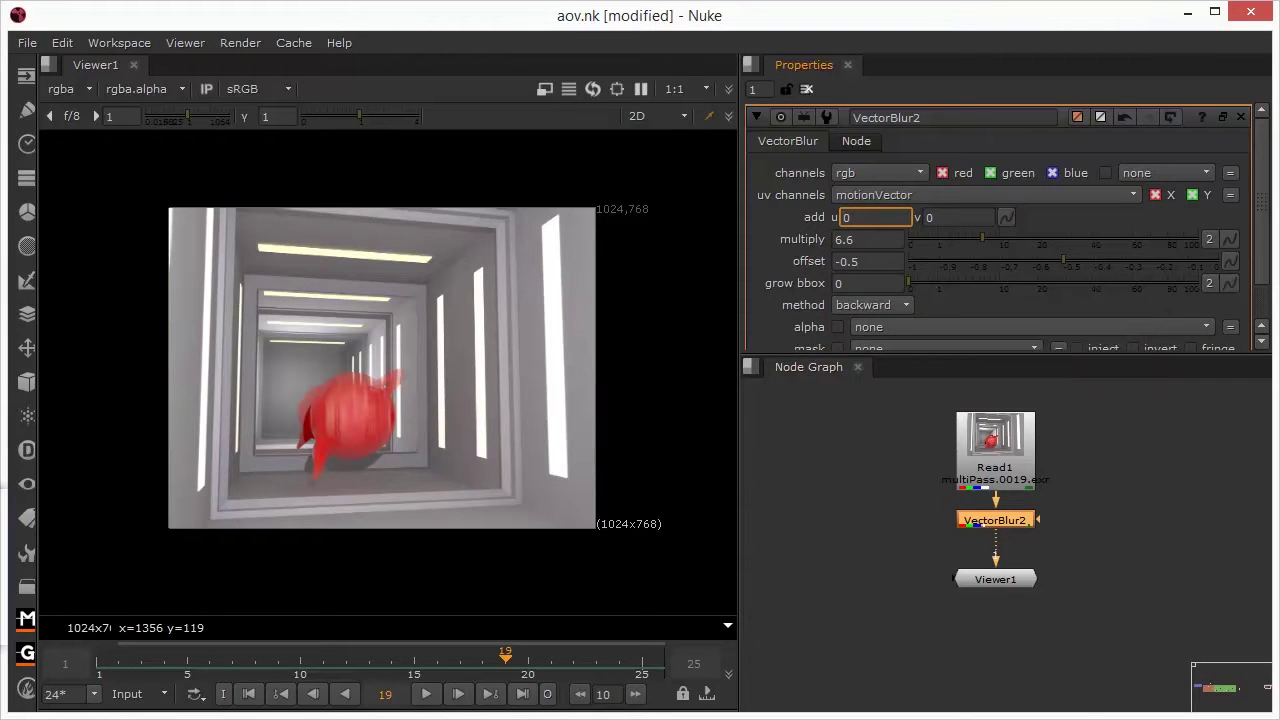
key("Return")
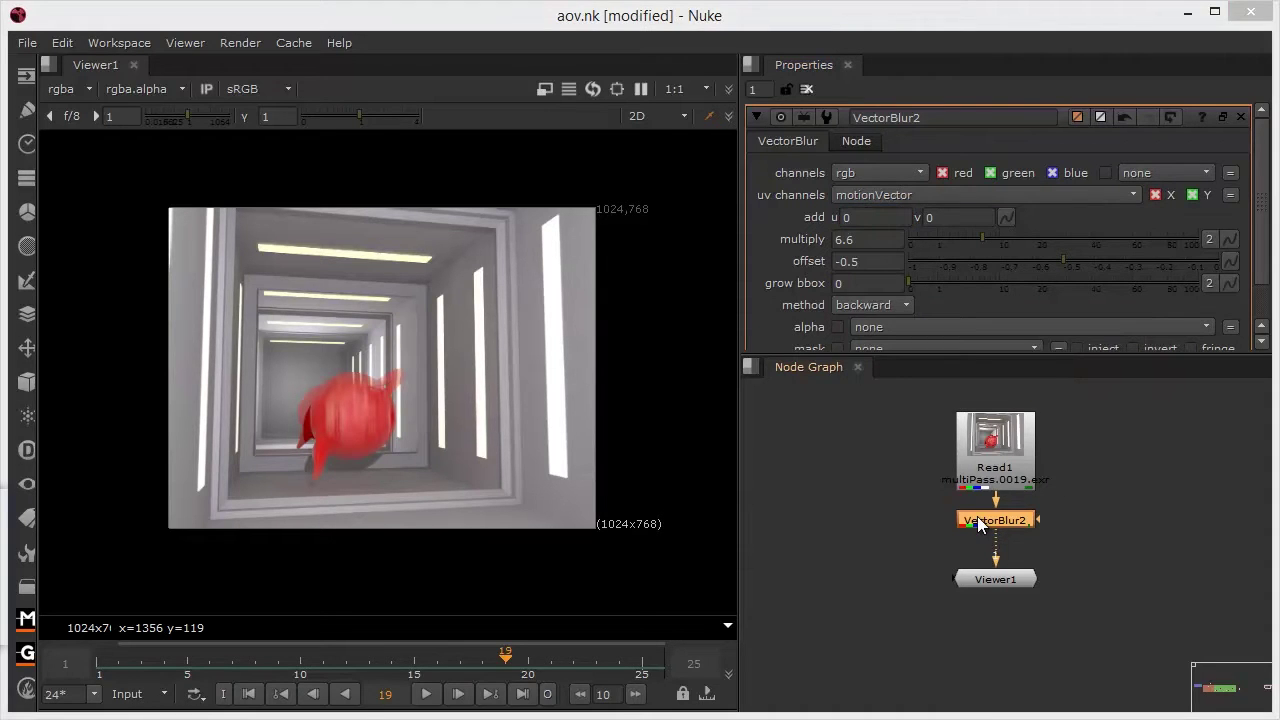
Step: Delete the VectorBlur node and browse the node search and Other category for ZBlur
key("Delete")
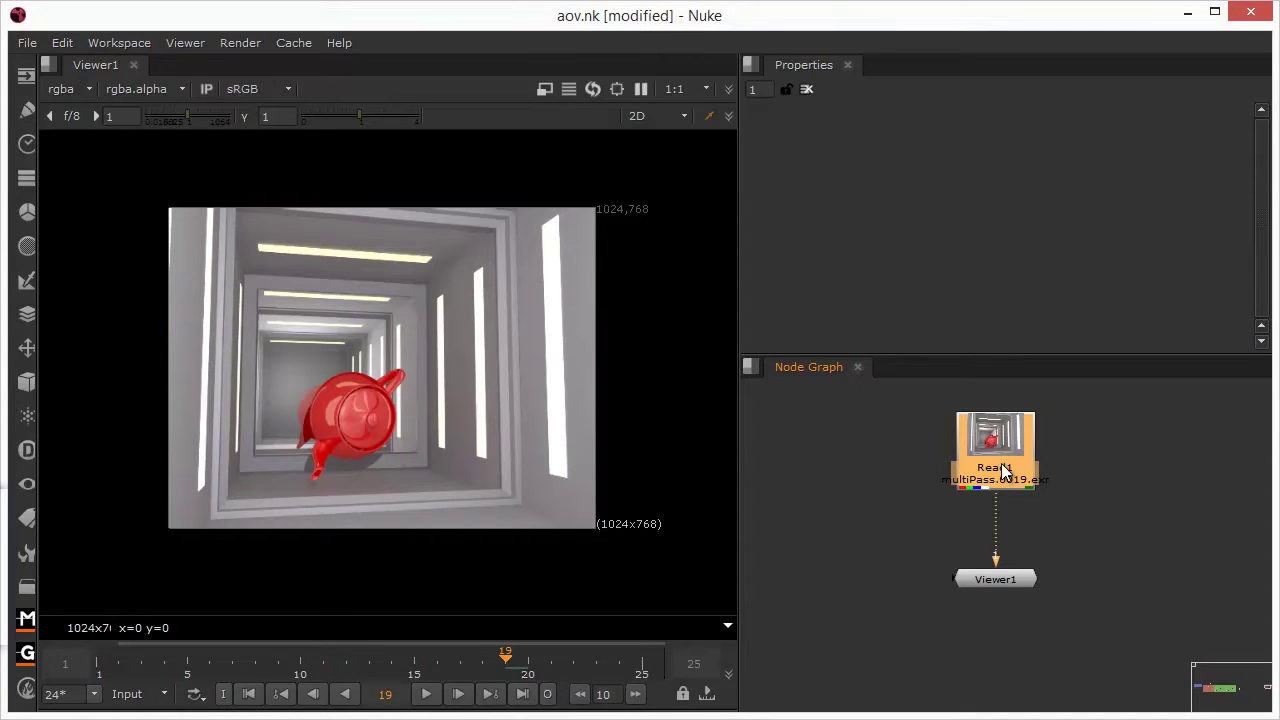
key("Tab")
type("zblu")
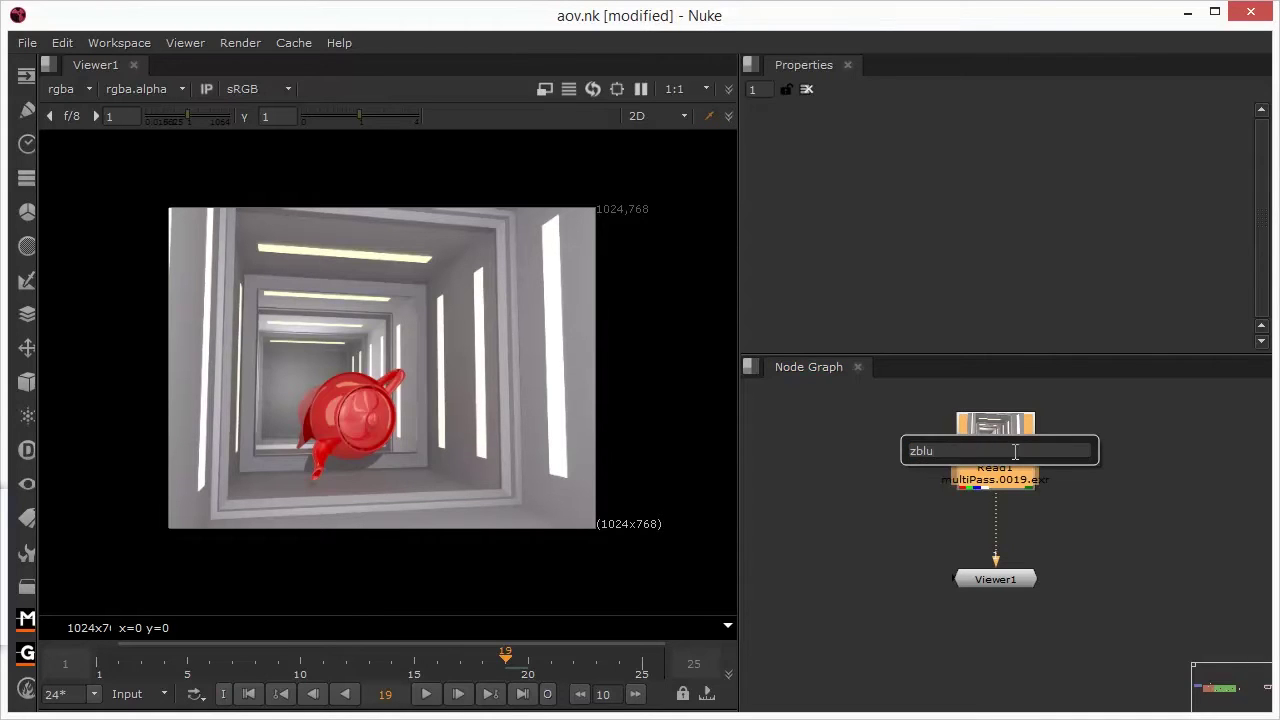
key("Escape")
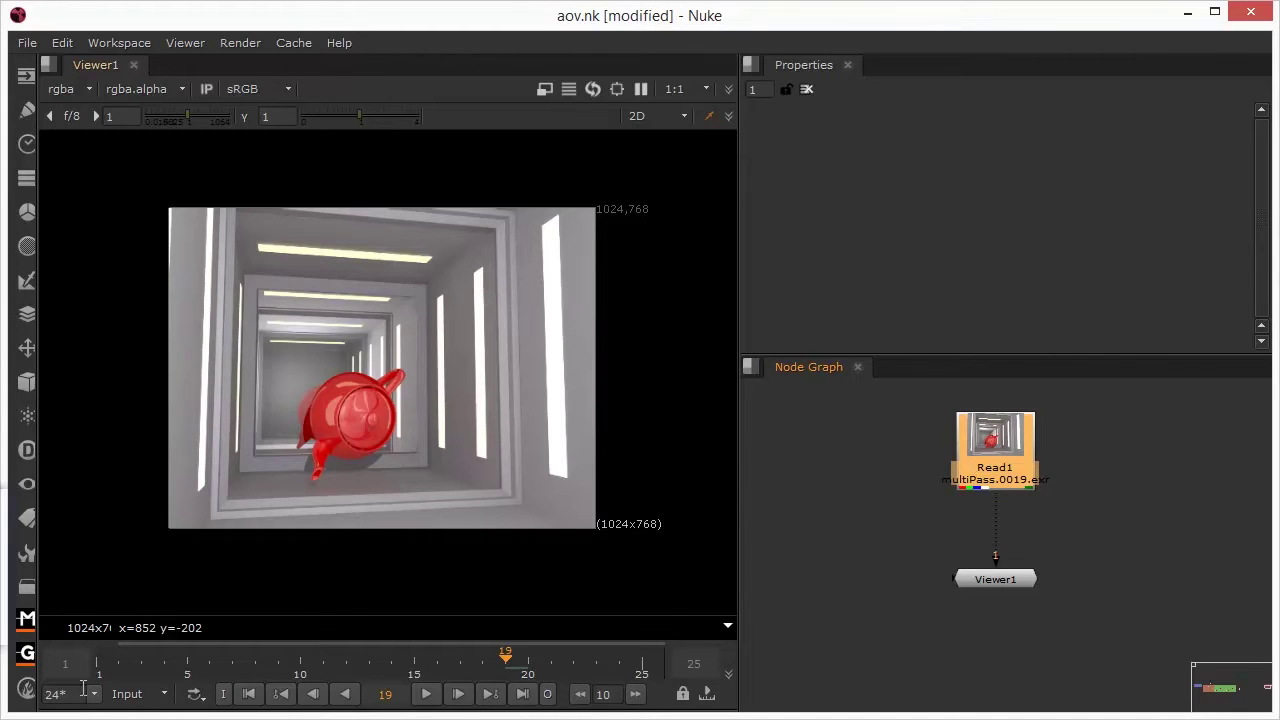
left_click(27, 588)
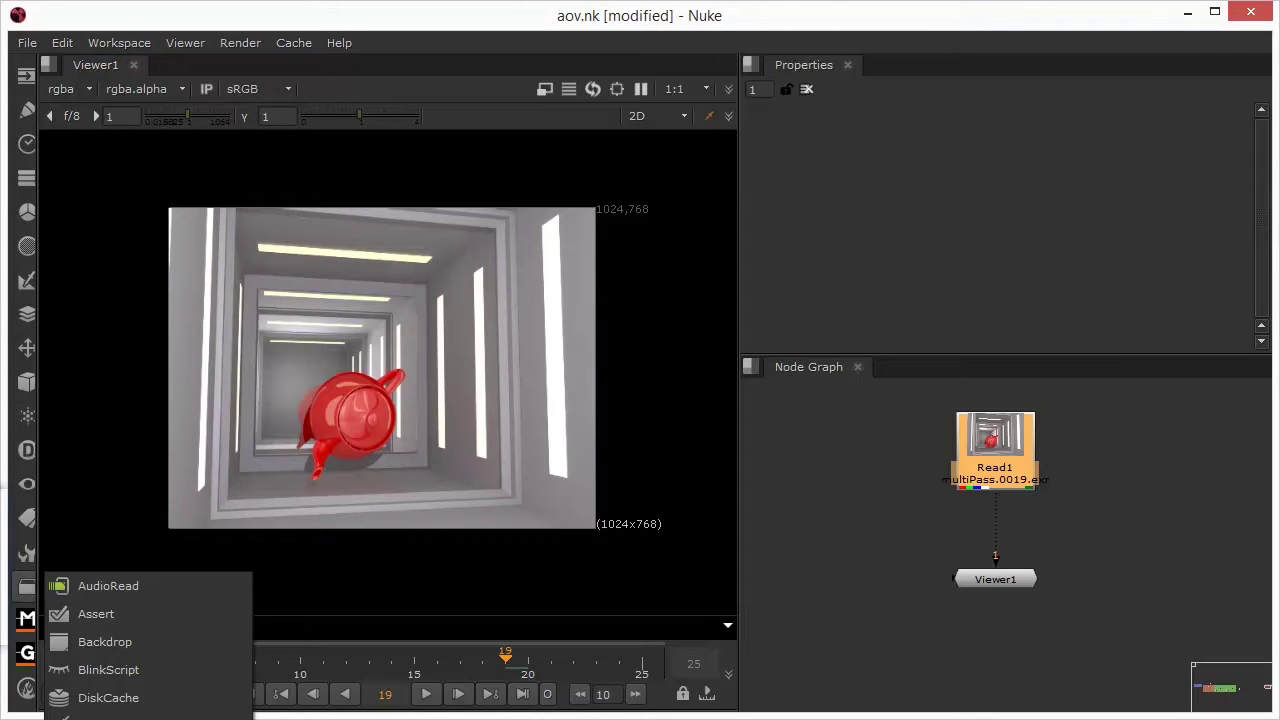
key("Escape")
left_click(27, 588)
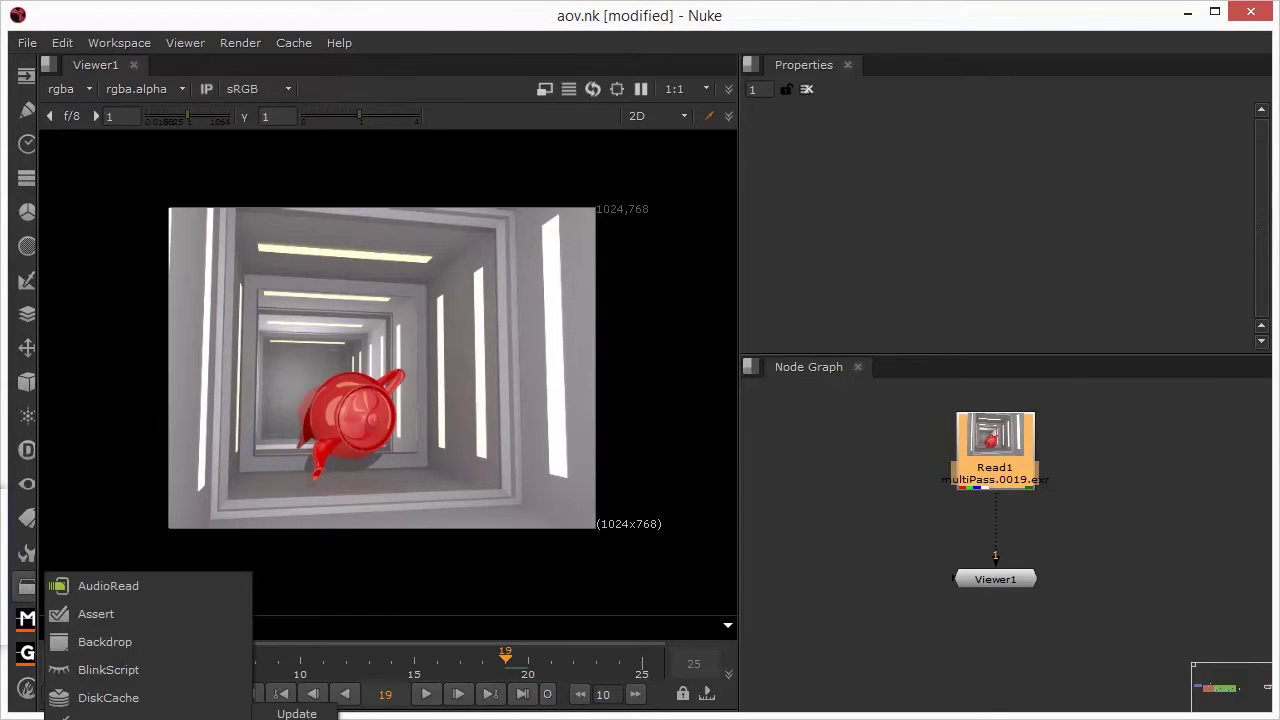
key("Escape")
left_click(27, 75)
Step: Float the node toolbar as a wide single-row window over the viewer
left_click(18, 64)
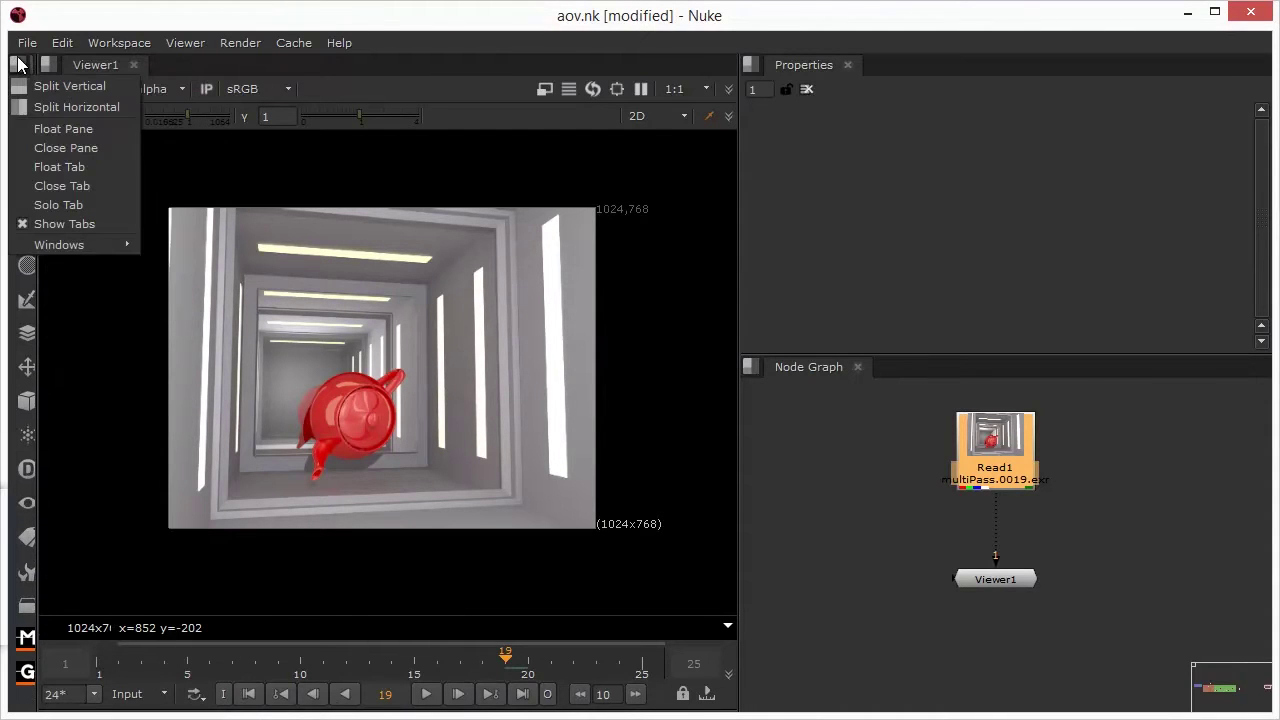
right_click(20, 261)
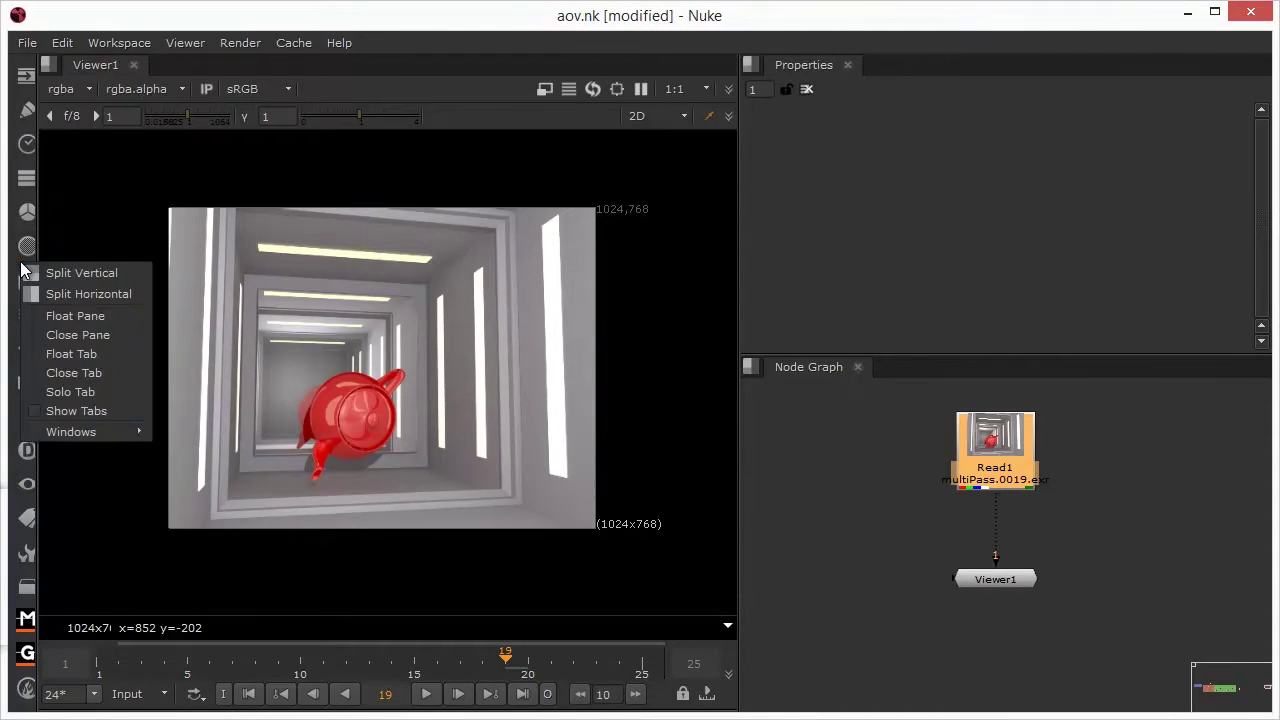
left_click(62, 352)
left_click_drag(22, 75, 534, 140)
left_click_drag(555, 537, 814, 537)
left_click_drag(646, 716, 679, 211)
left_click_drag(807, 177, 1257, 177)
left_click_drag(1057, 137, 770, 138)
left_click_drag(975, 178, 993, 178)
Step: Insert a ZBlur node after Read1 from Other > All plugins > Z
left_click(787, 182)
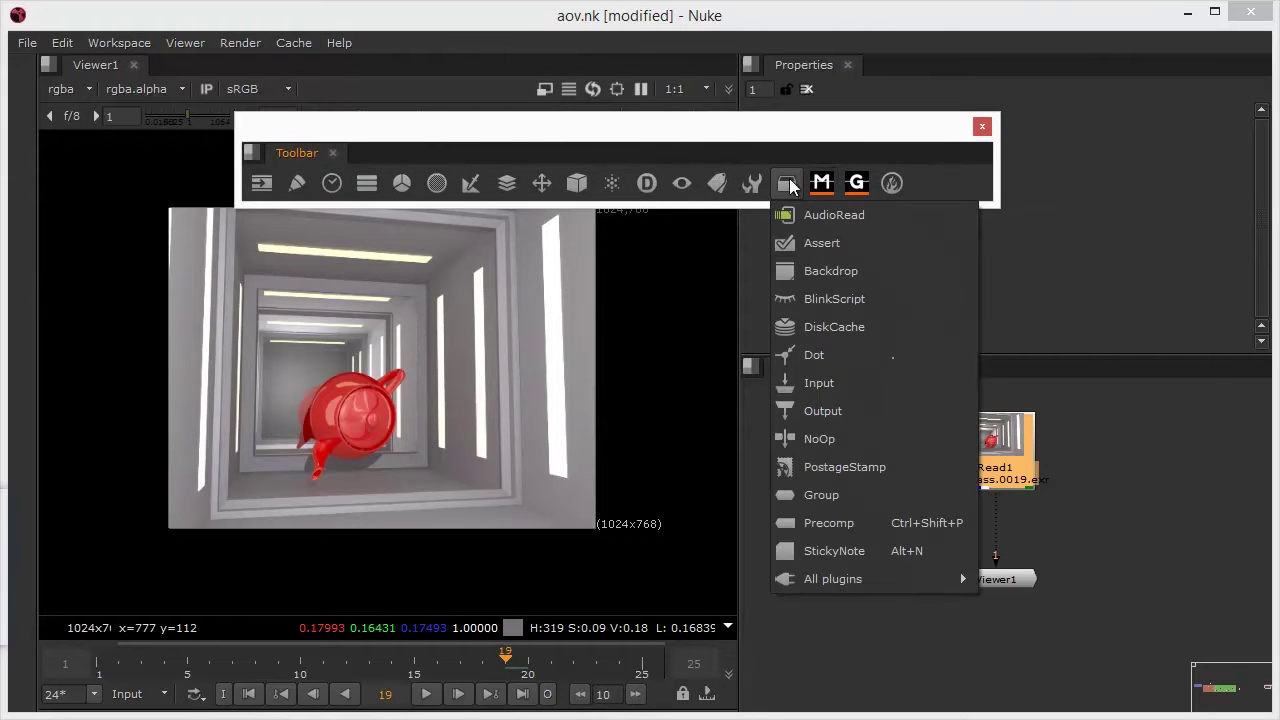
mouse_move(825, 578)
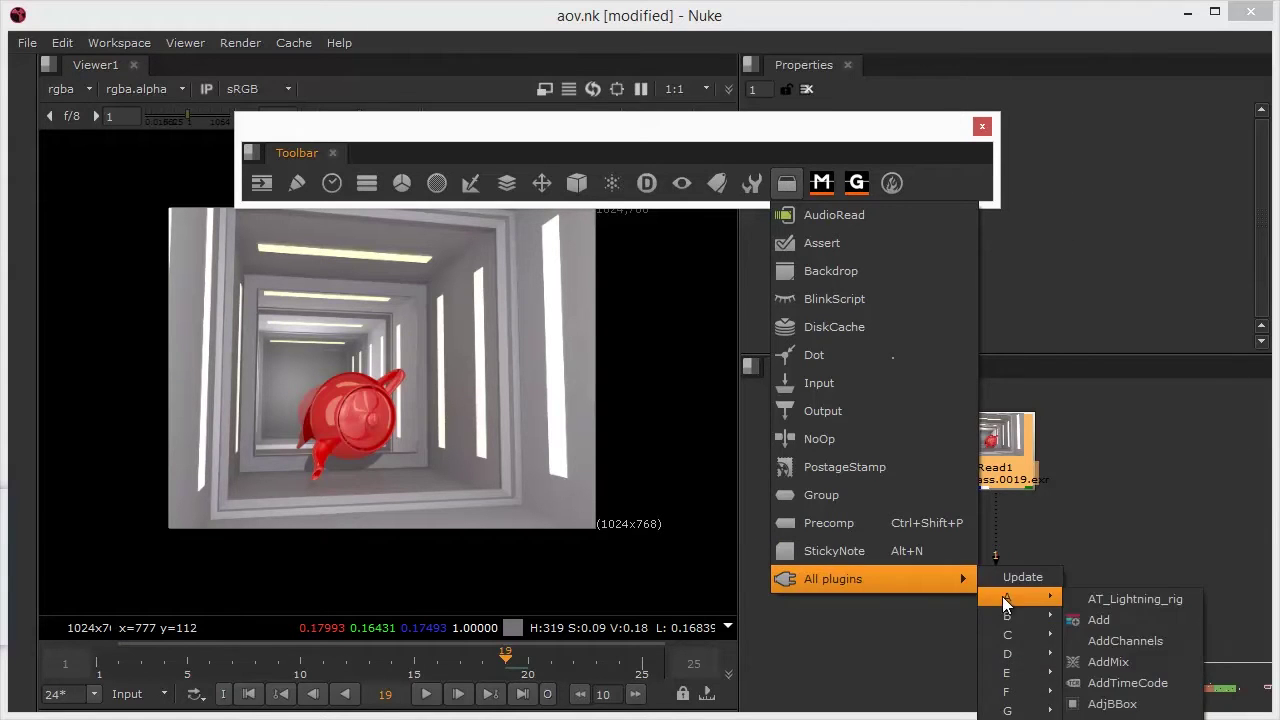
left_click(785, 140)
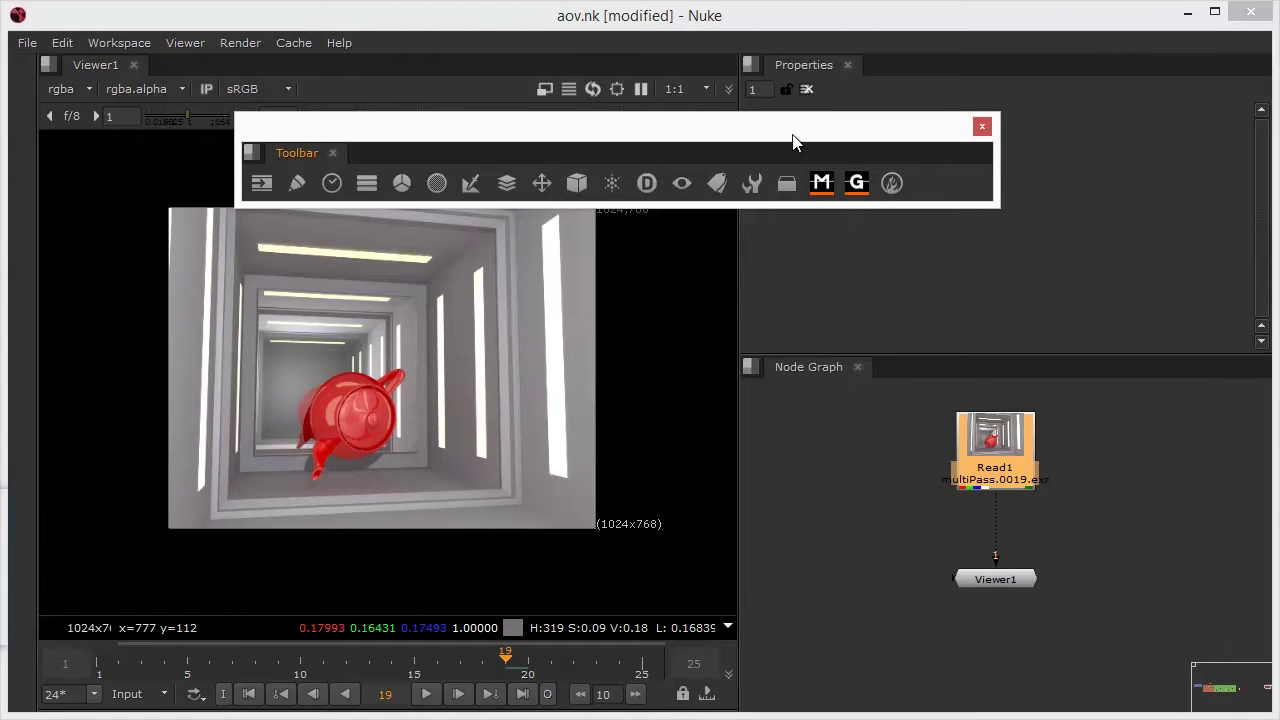
left_click(788, 185)
mouse_move(835, 579)
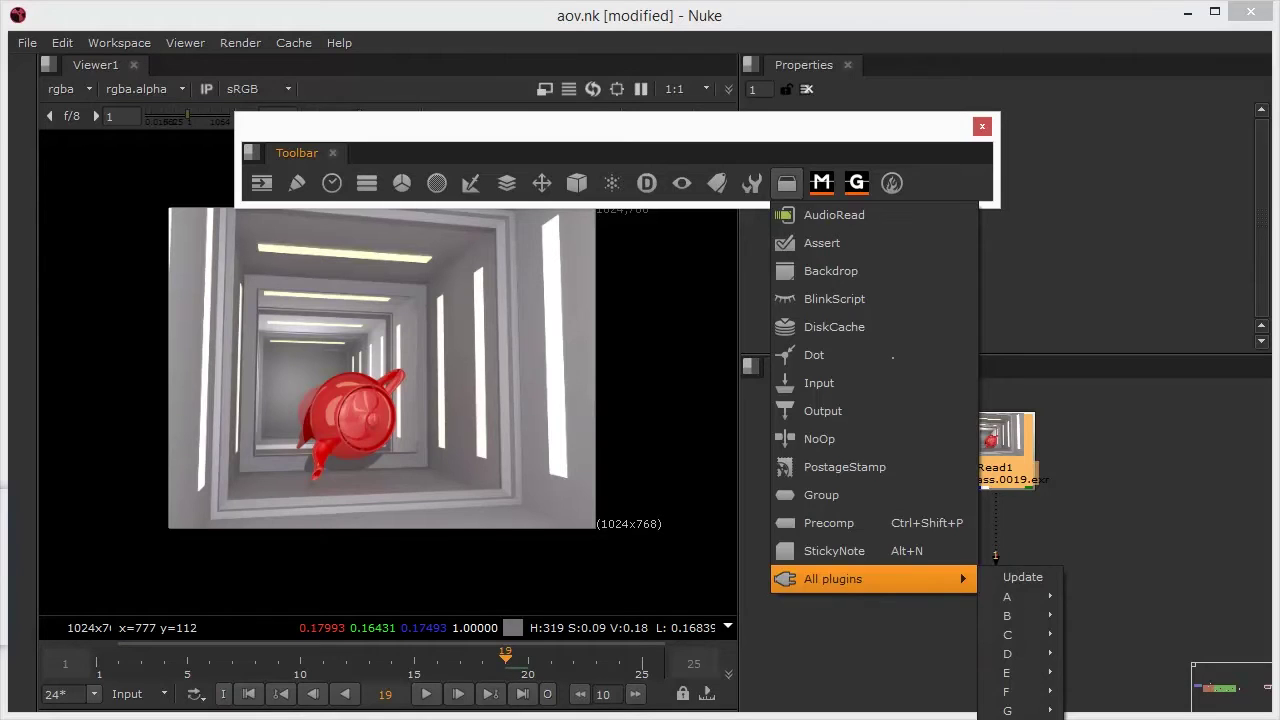
left_click(1020, 710)
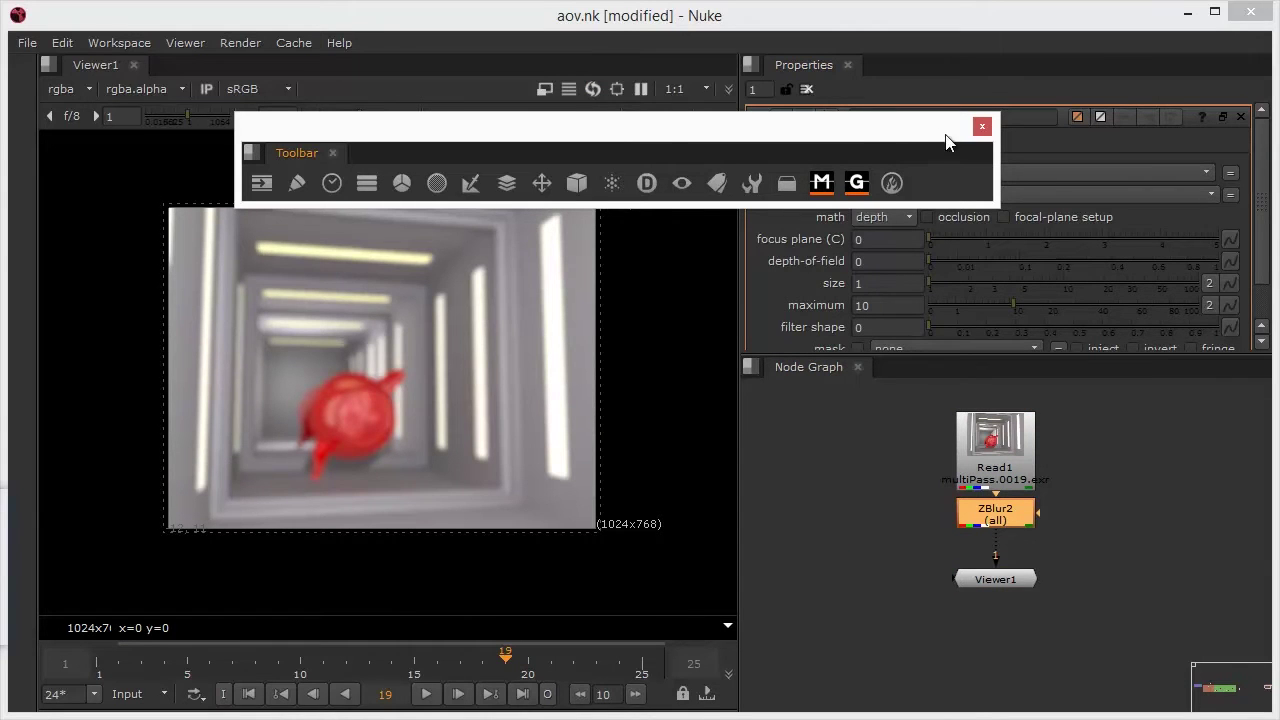
Step: Move the floating toolbar aside and disable ZBlur2 to show the sharp tunnel render
left_click_drag(895, 138, 767, 623)
left_click(980, 517)
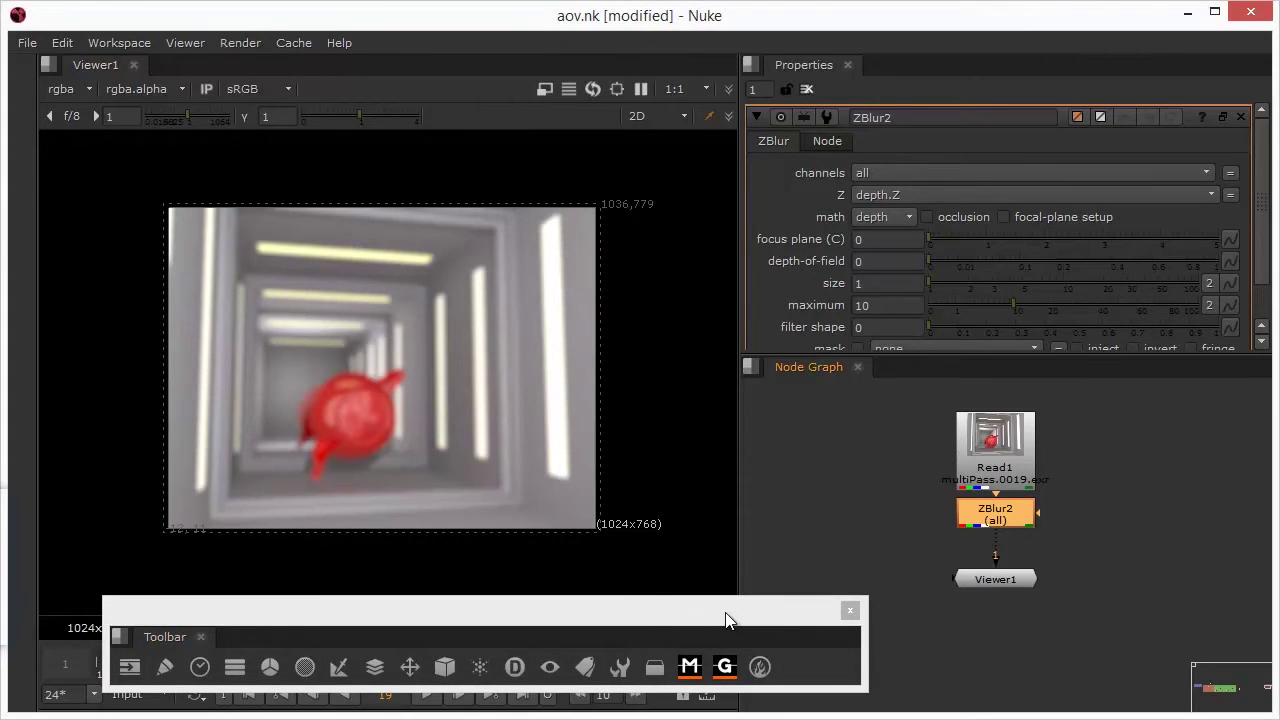
left_click_drag(680, 619, 847, 105)
left_click_drag(978, 519, 984, 531)
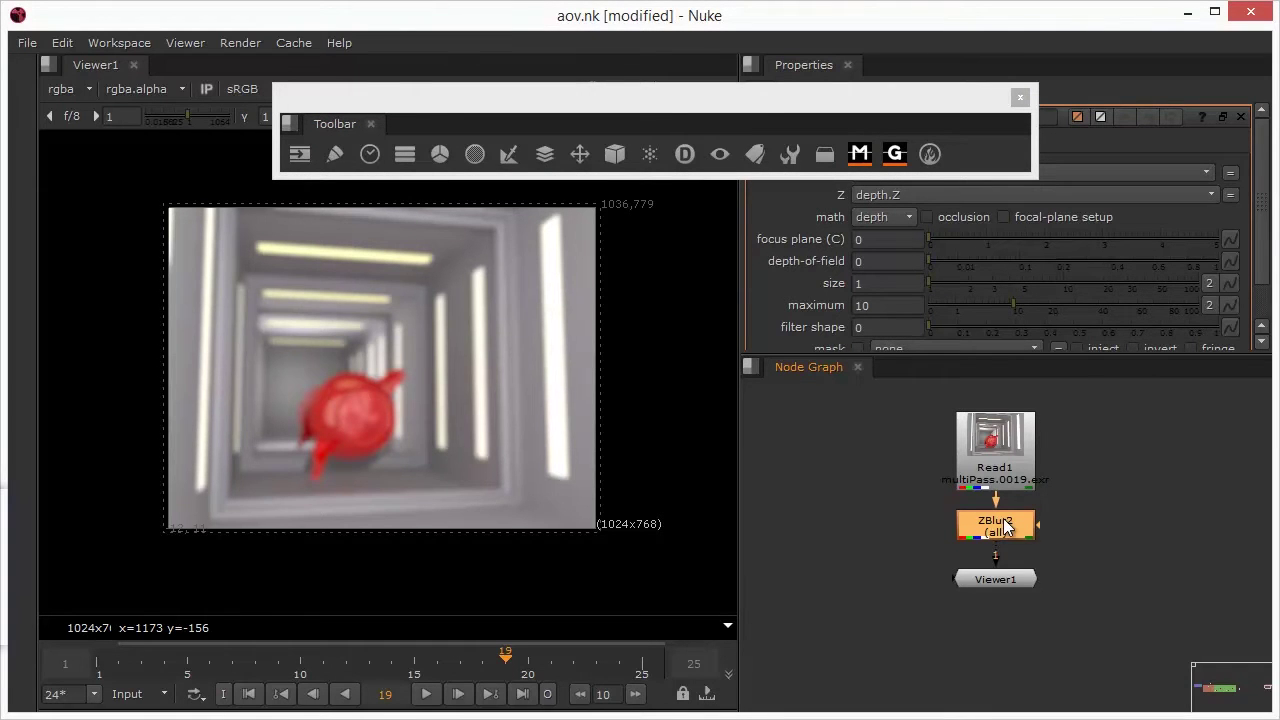
key("d")
key("d")
key("d")
key("d")
key("d")
key("d")
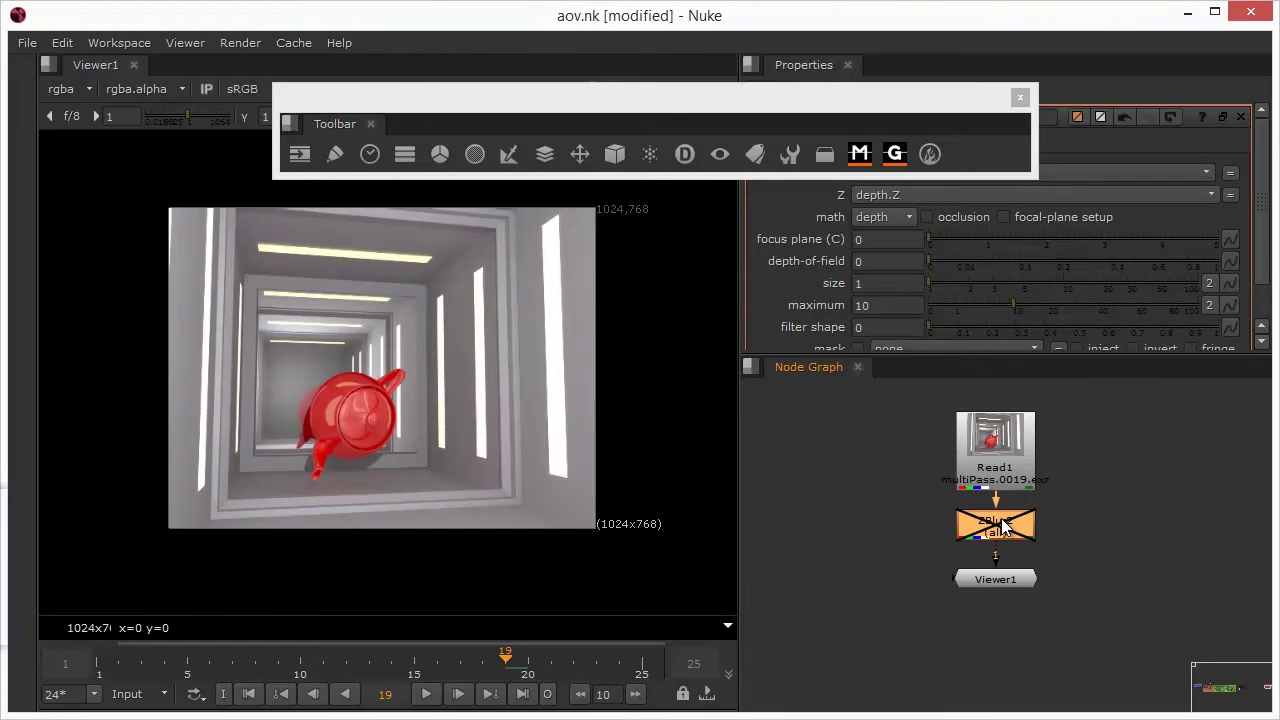
key("d")
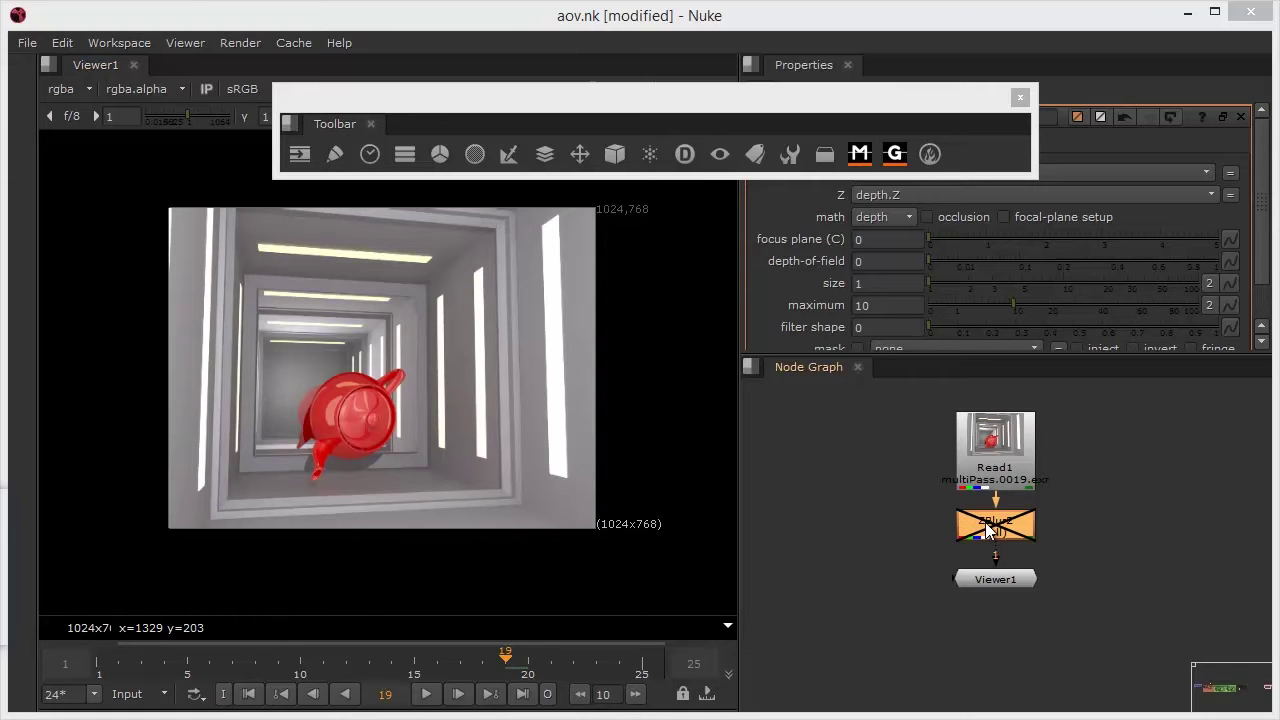
Step: View the zDepth layer and inspect its red, green and greyscale channel views
left_click(79, 91)
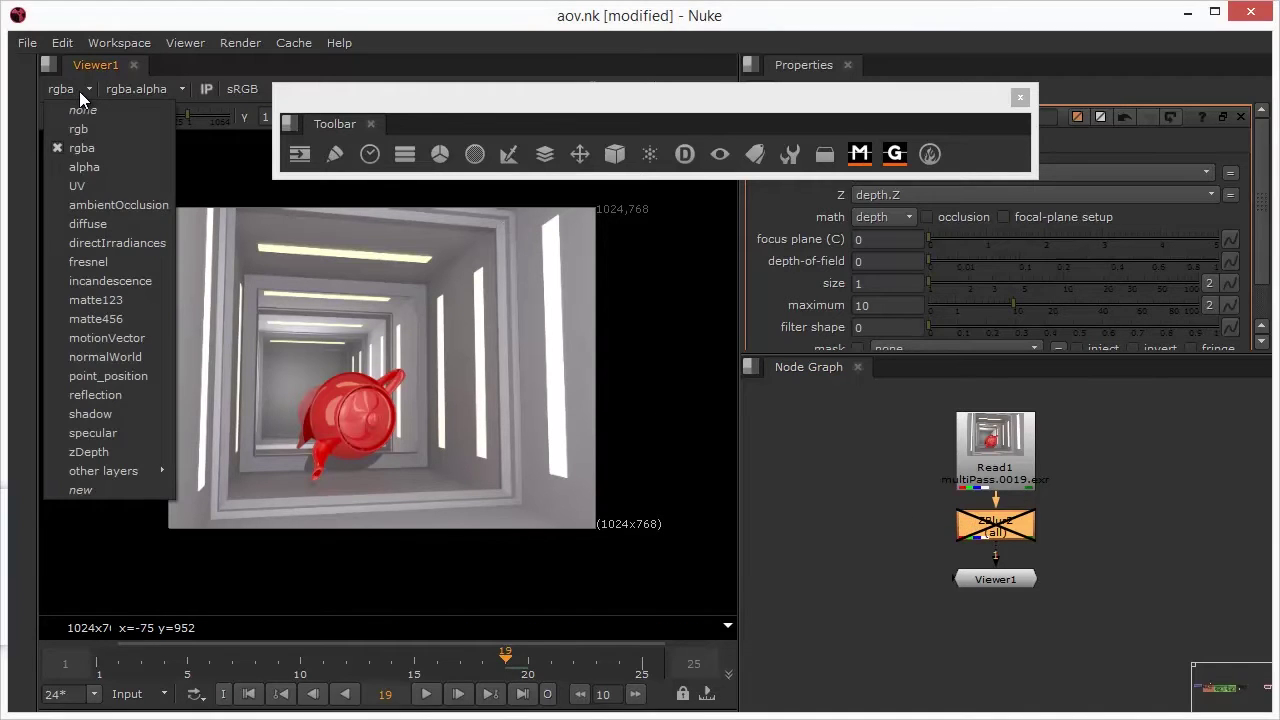
left_click(110, 451)
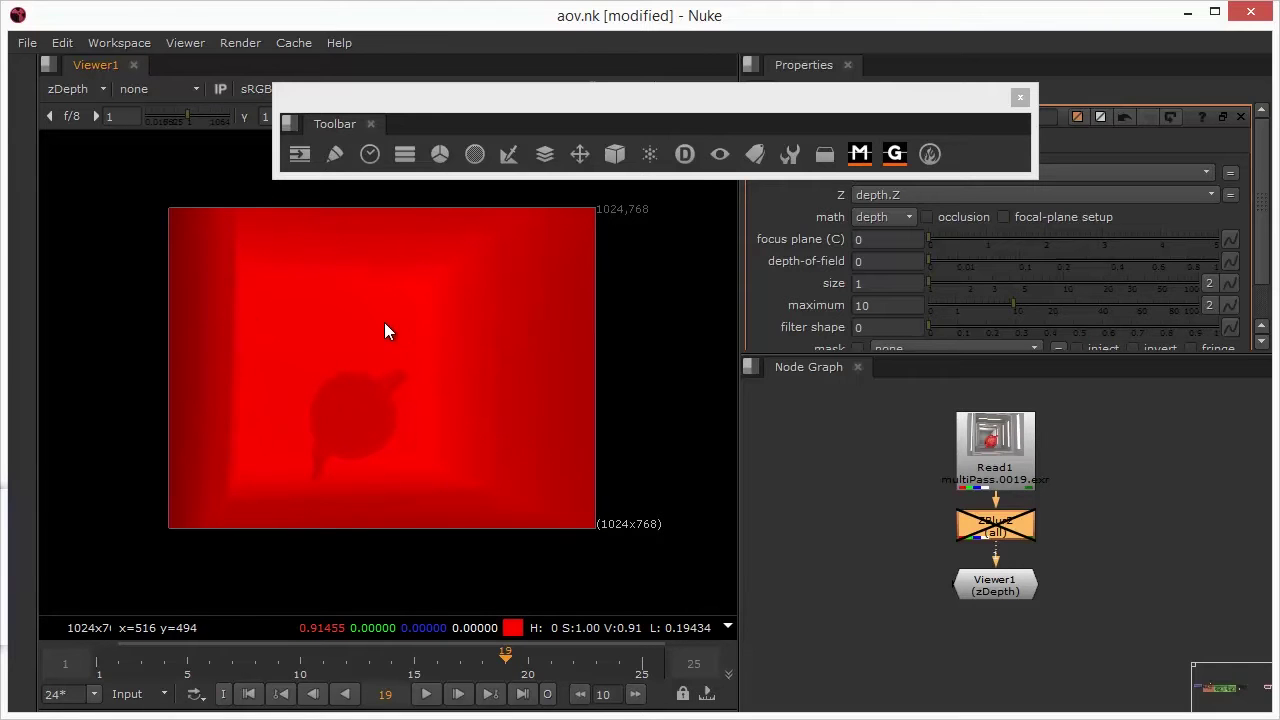
key("g")
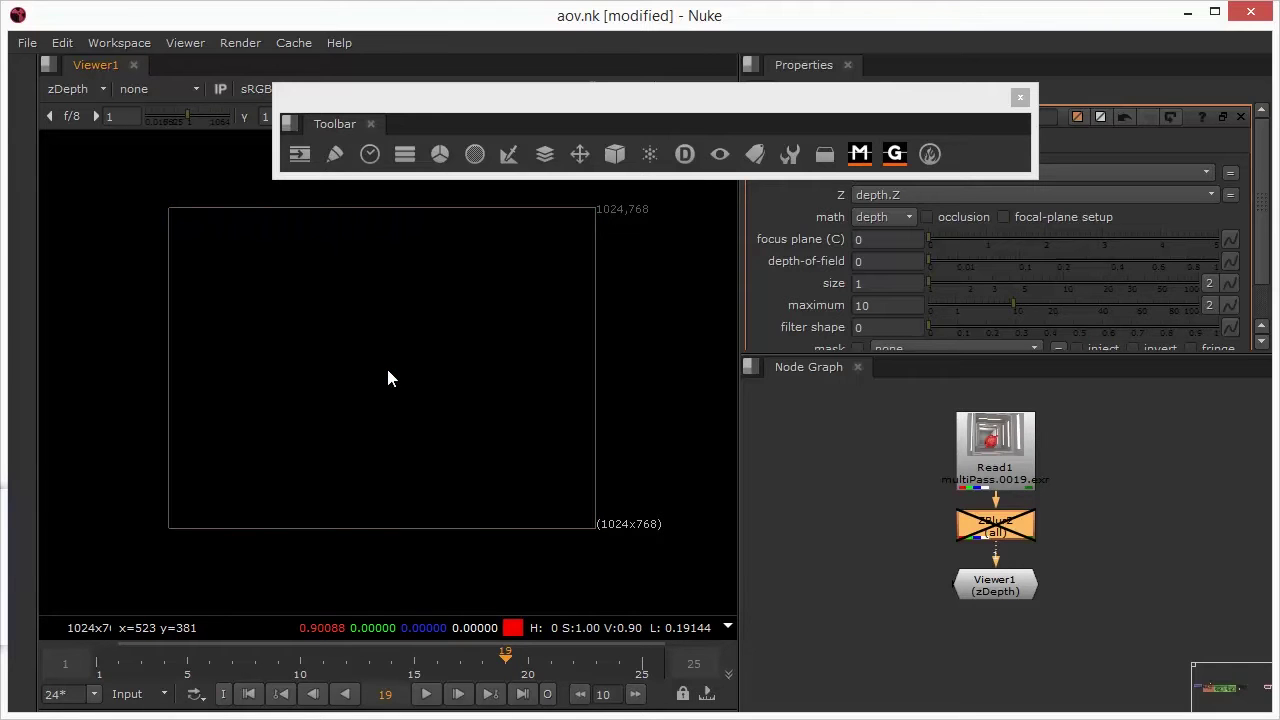
key("g")
key("r")
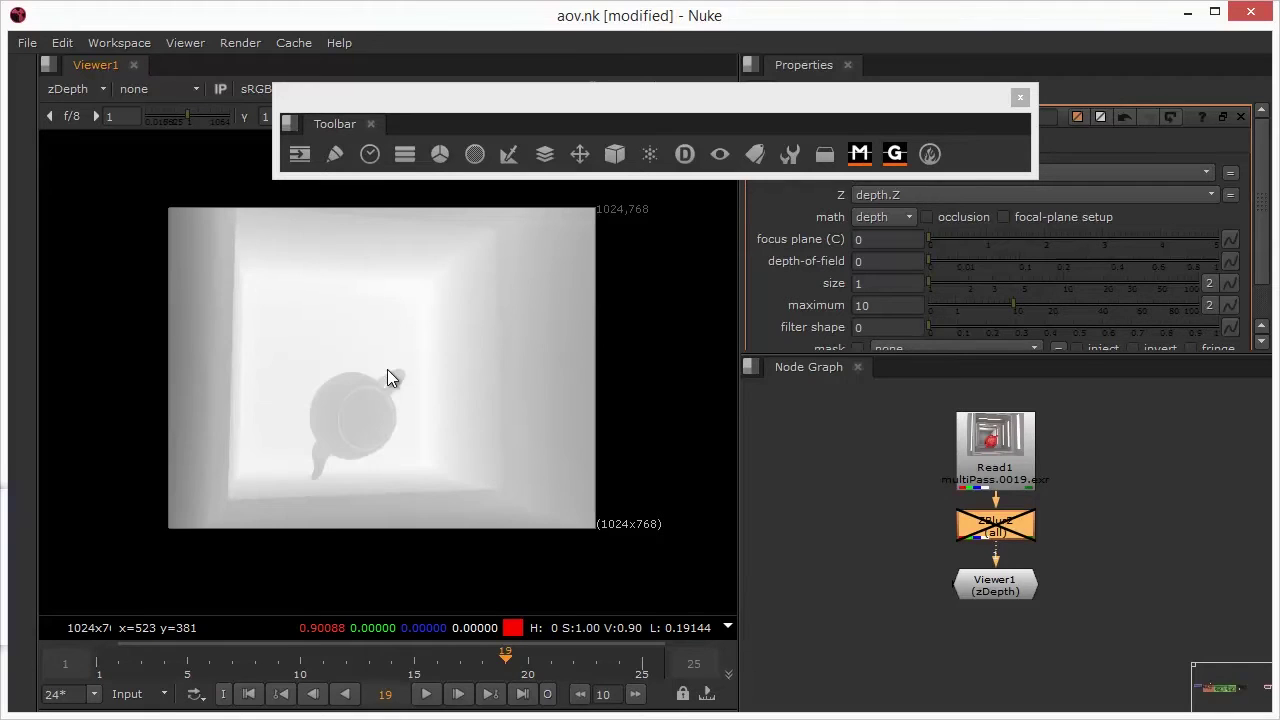
key("g")
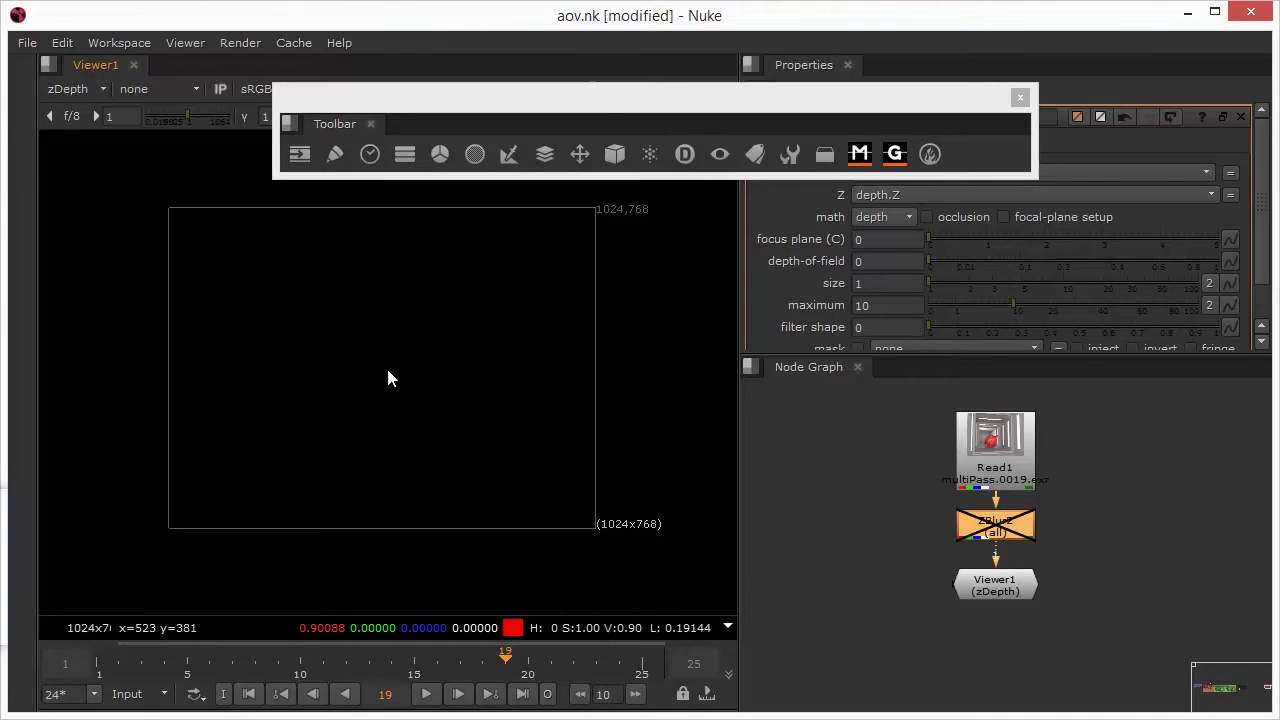
key("g")
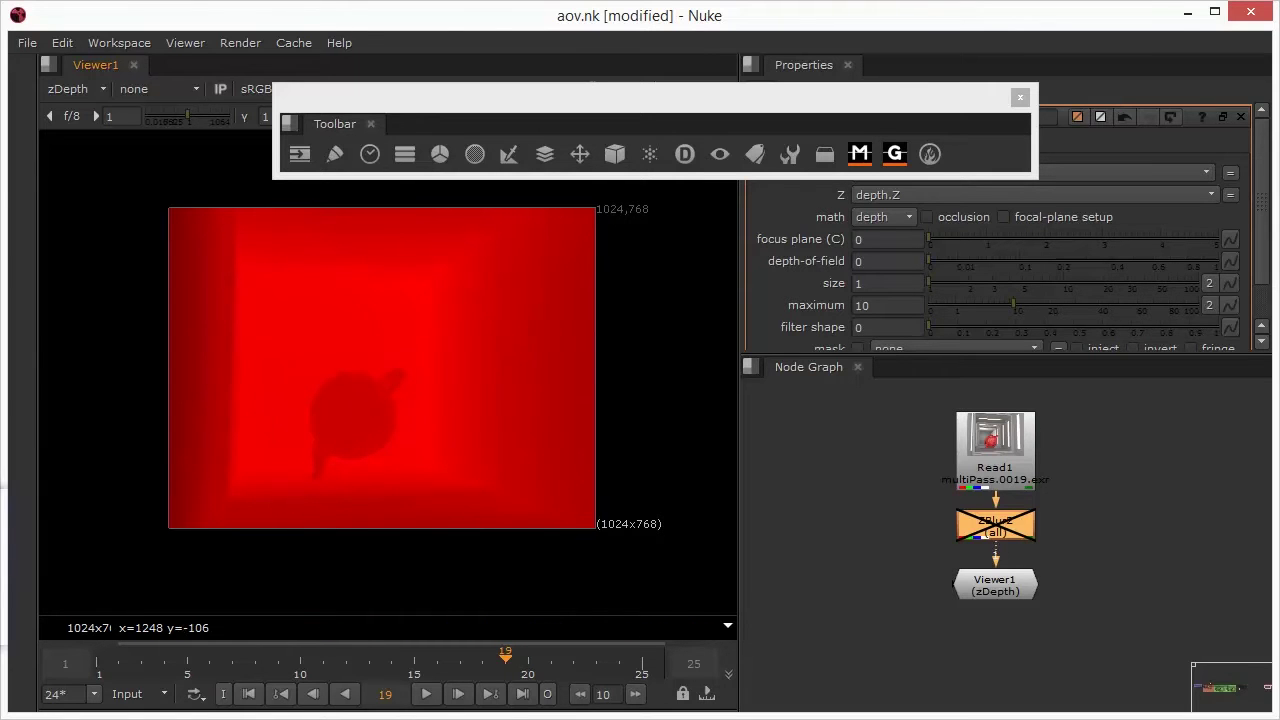
Step: Re-enable ZBlur2 and take its depth from zDepth.z
left_click(977, 518)
key("d")
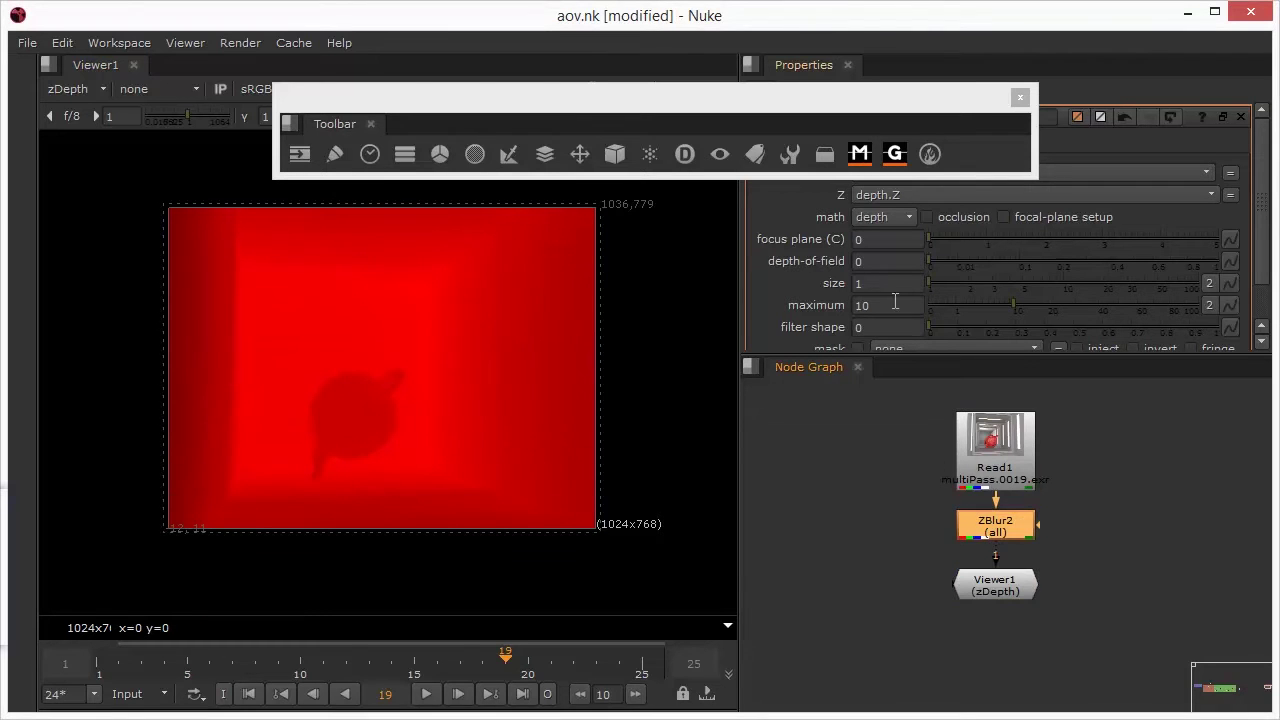
left_click_drag(892, 98, 793, 66)
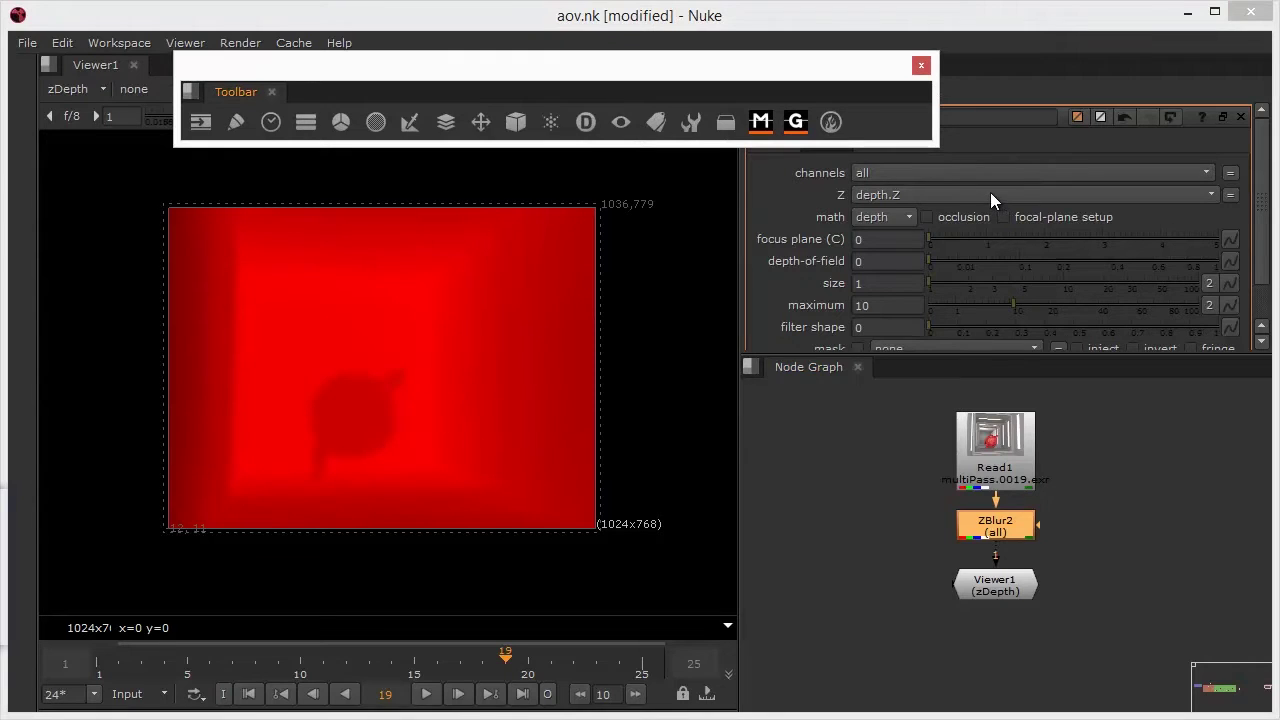
left_click(990, 196)
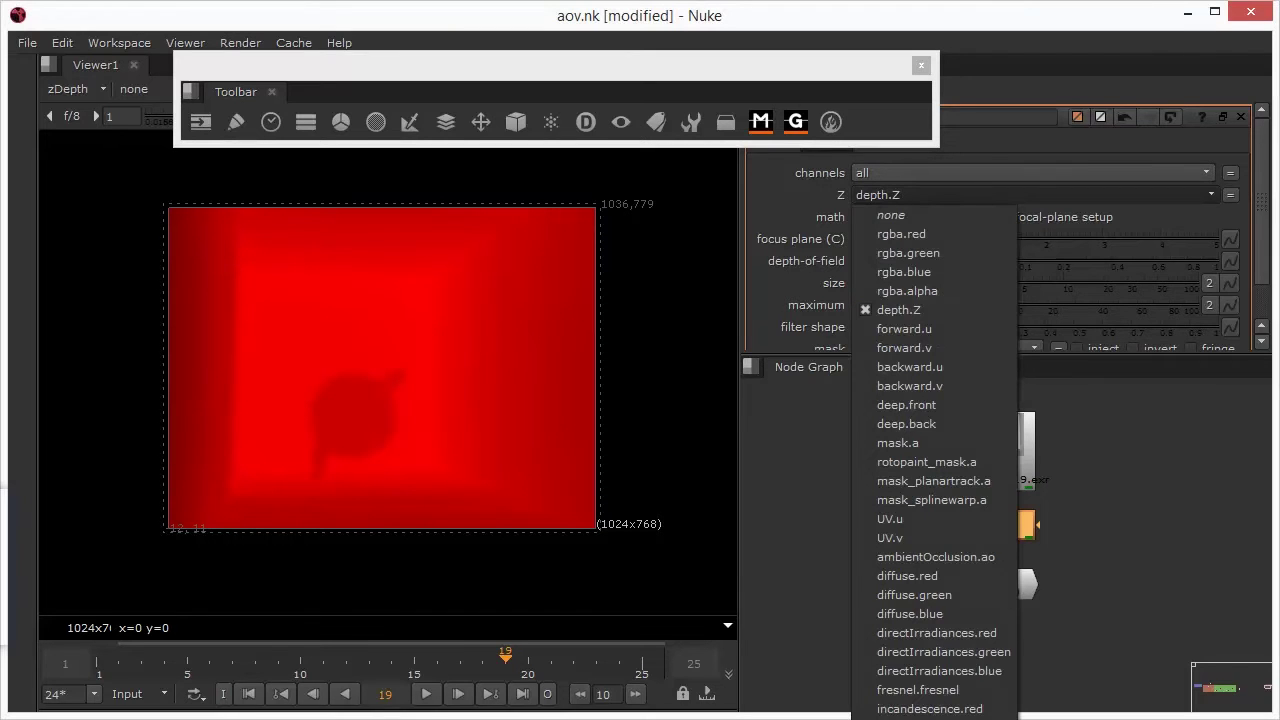
left_click(930, 712)
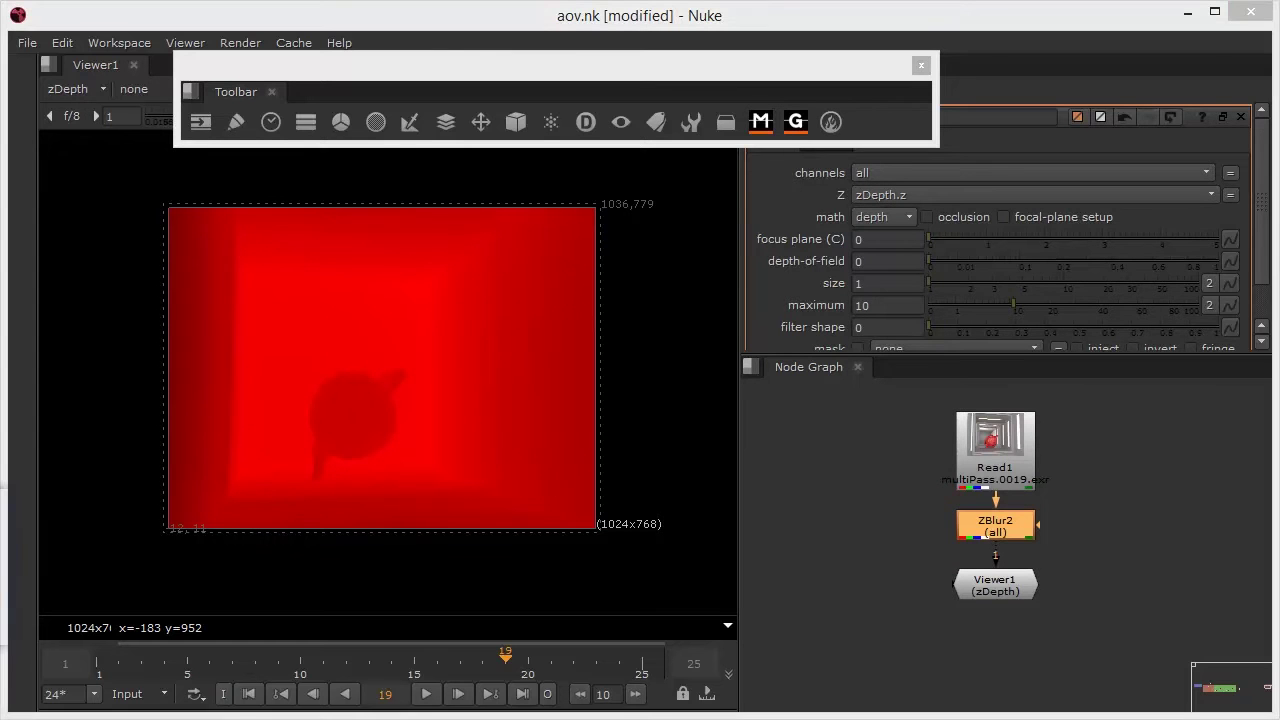
Step: Set ZBlur2's depth-of-field to 0.5 and switch the viewer back to rgba
left_click(884, 263)
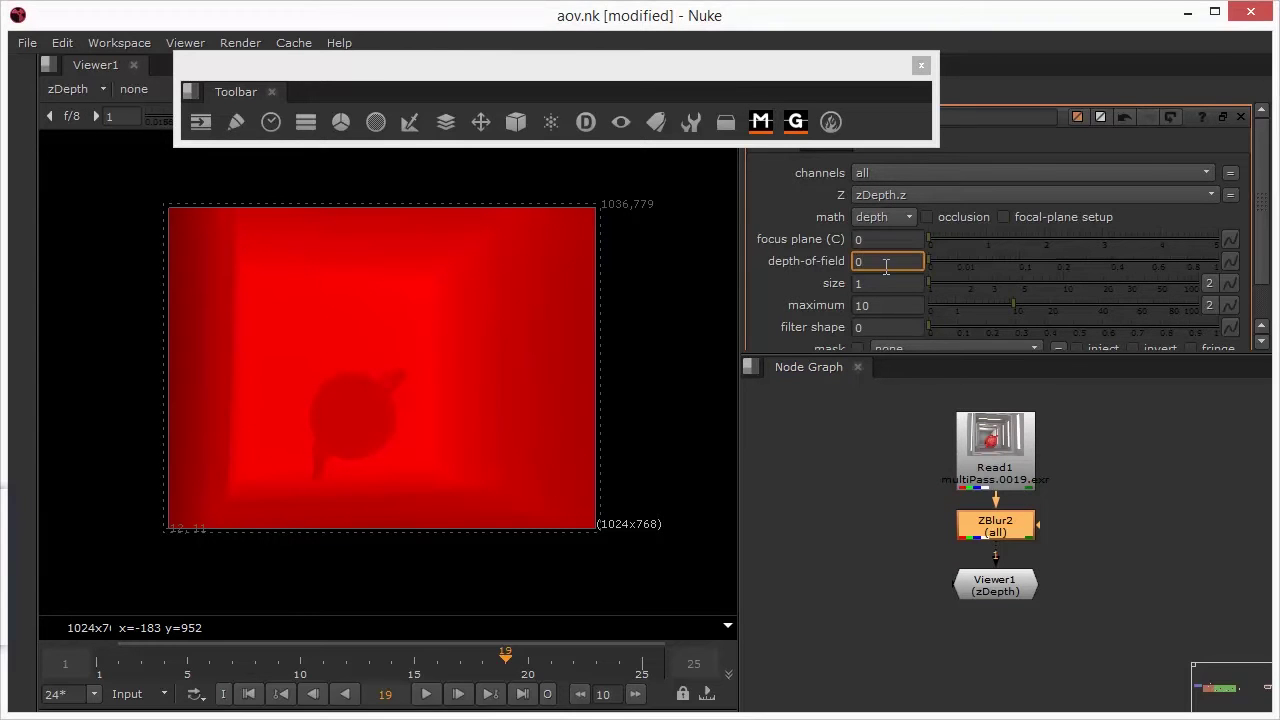
type(".5")
key("Return")
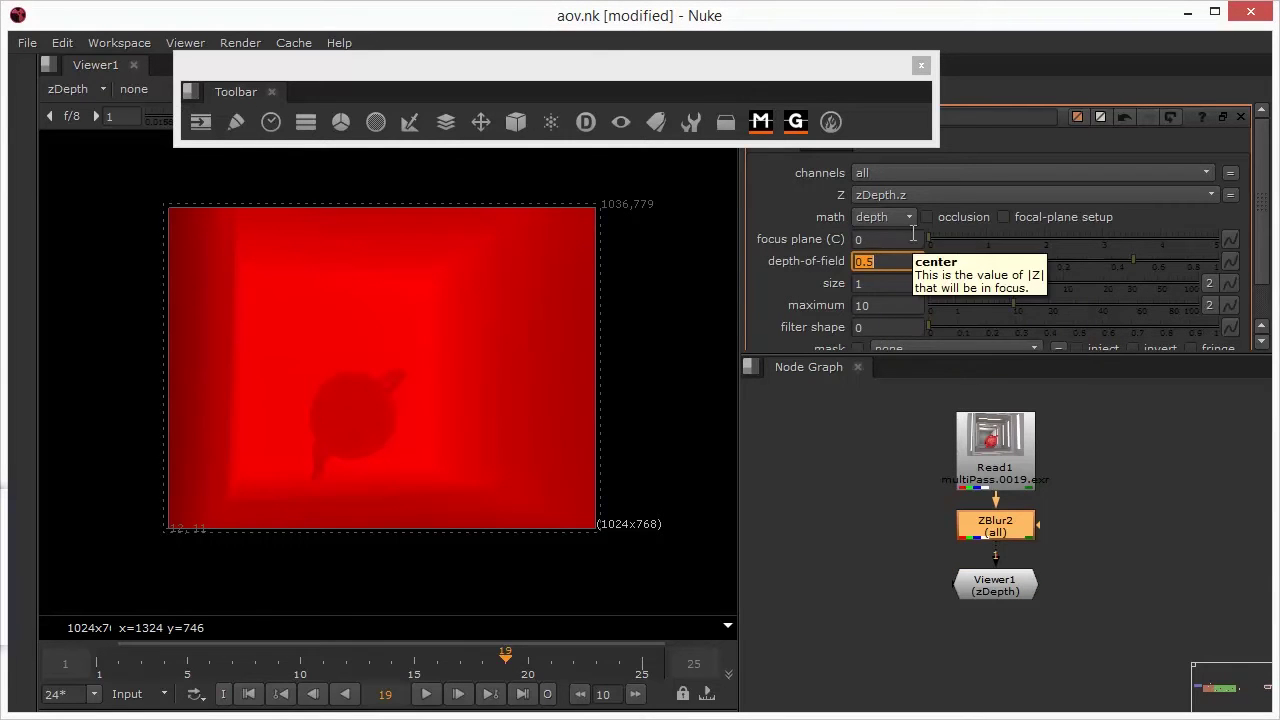
left_click(72, 89)
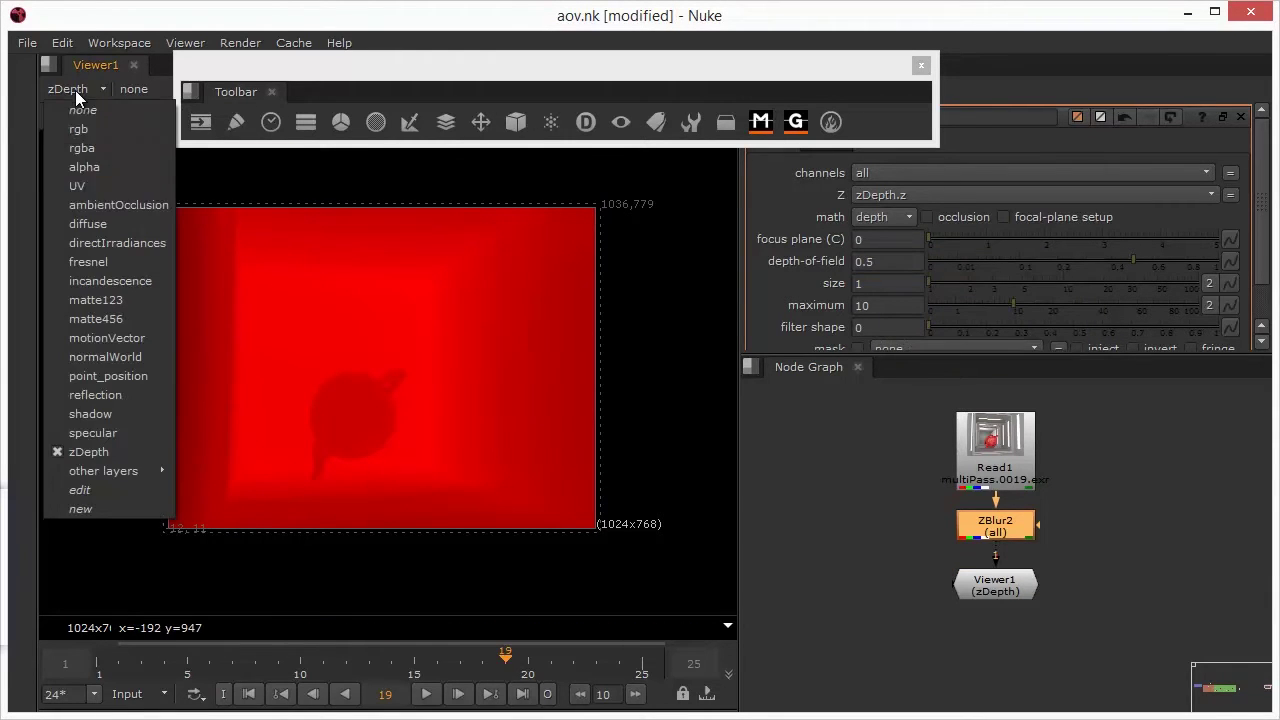
left_click(83, 142)
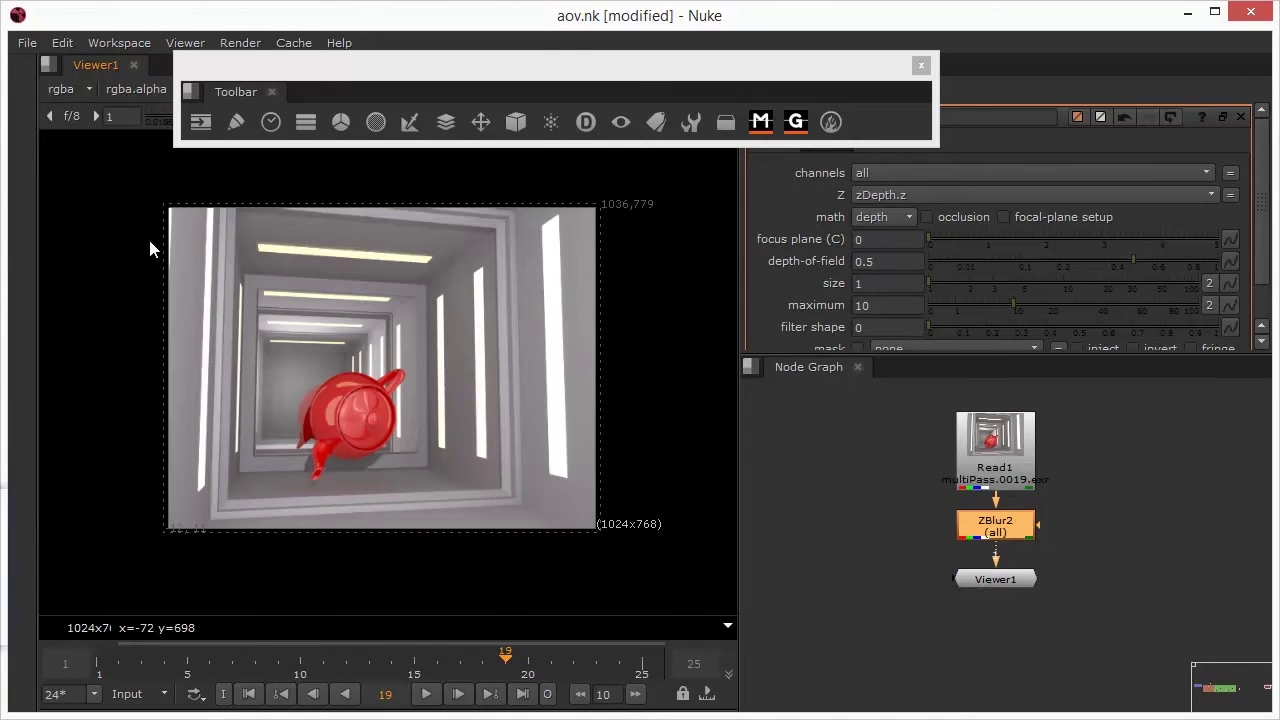
Step: Turn on ZBlur2's focal-plane setup overlay and dial the focus plane to 0.62
left_click(1004, 218)
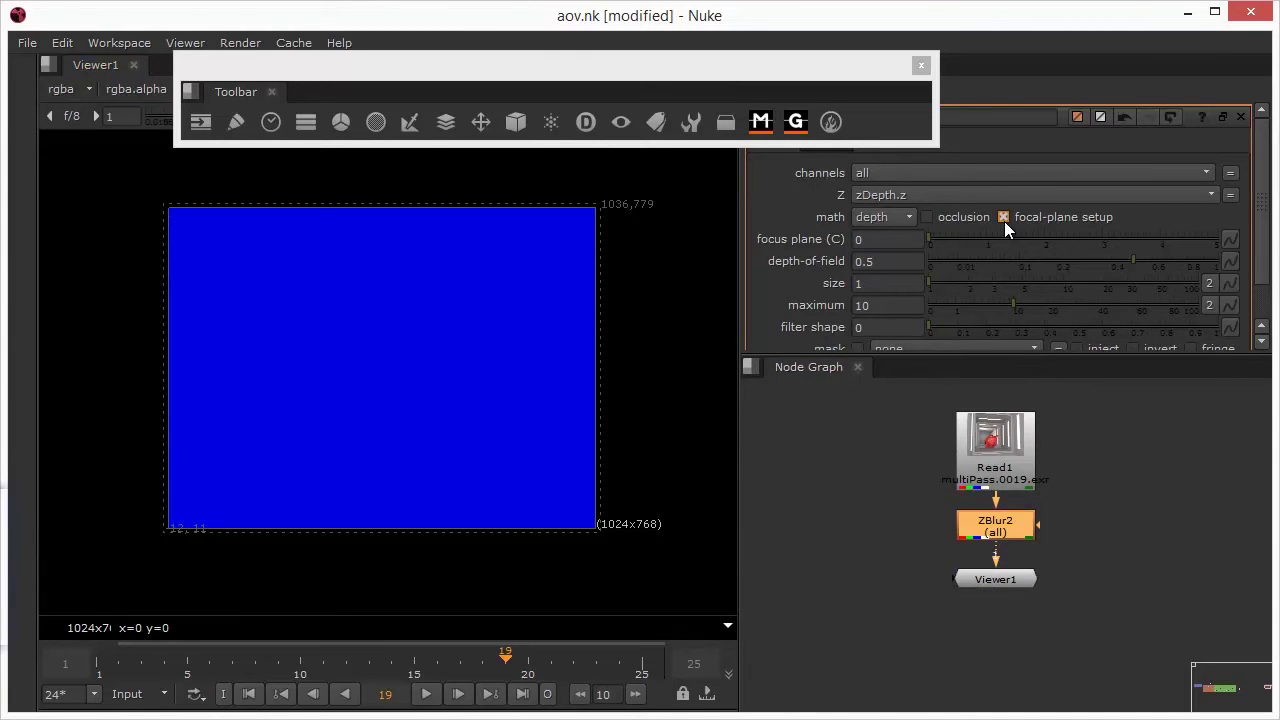
left_click_drag(934, 240, 965, 253)
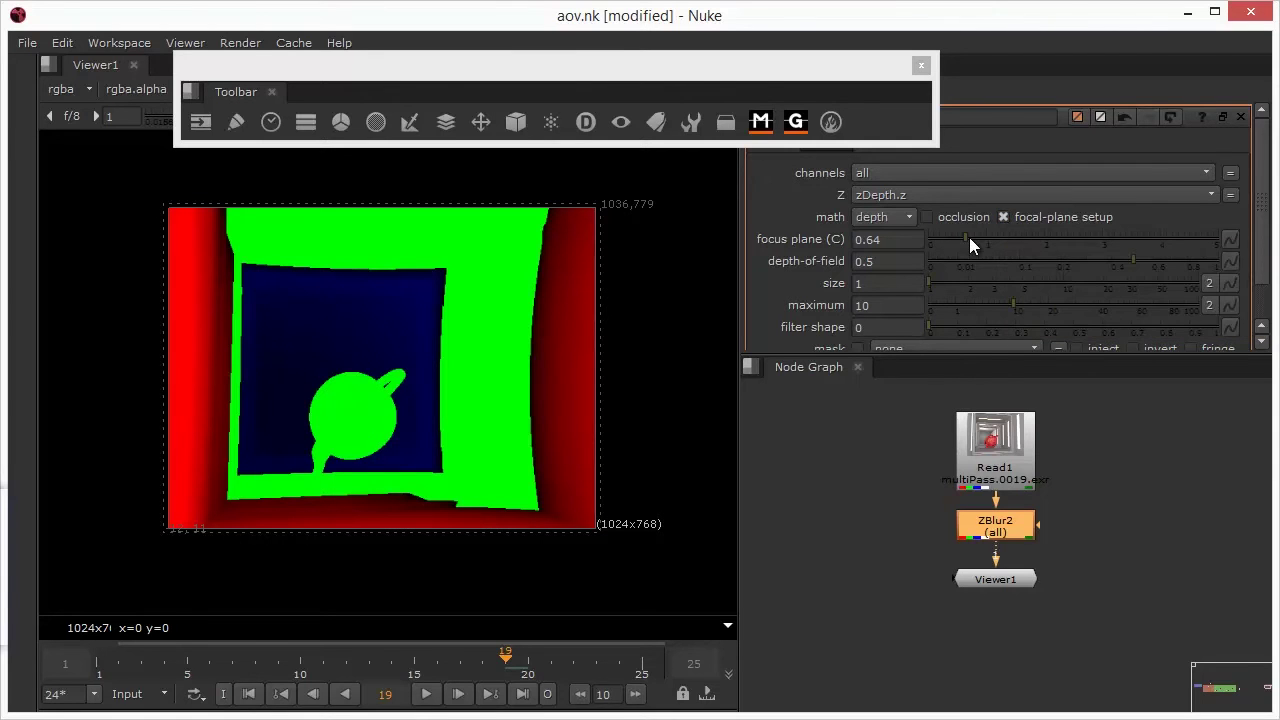
left_click(888, 240)
key("BackSpace")
key("Return")
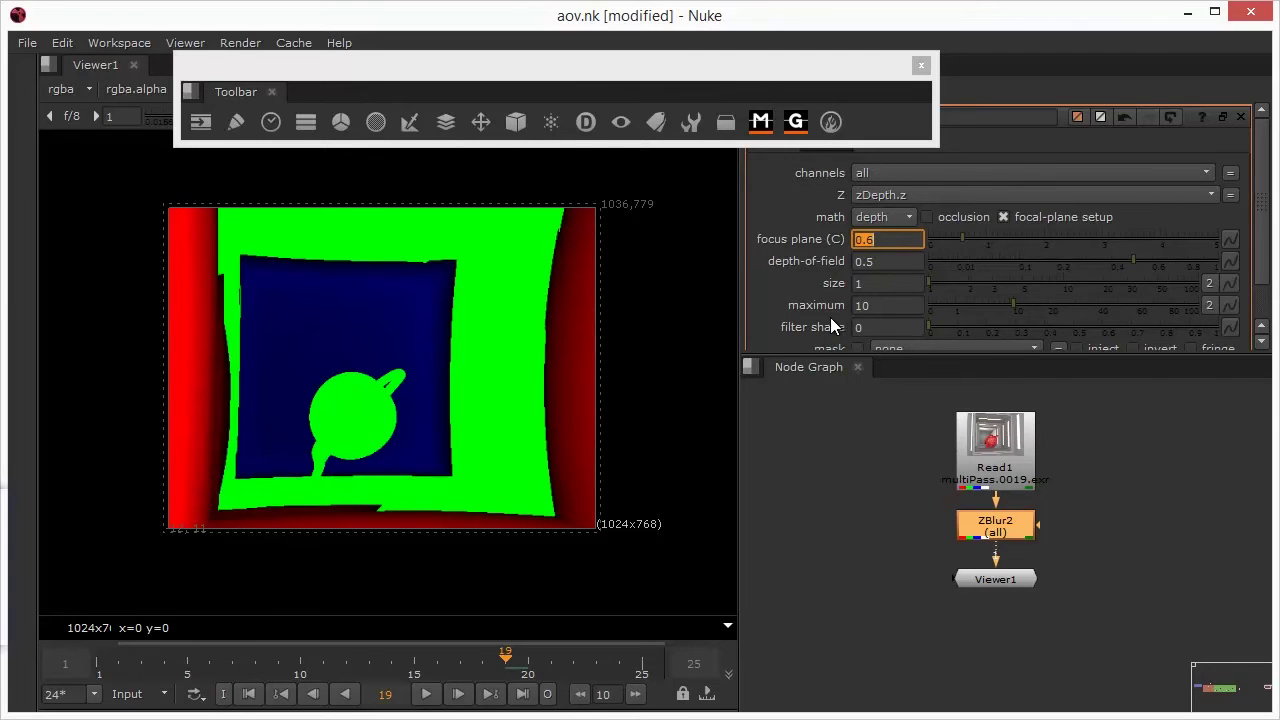
key("End")
type("1")
key("Return")
key("Up")
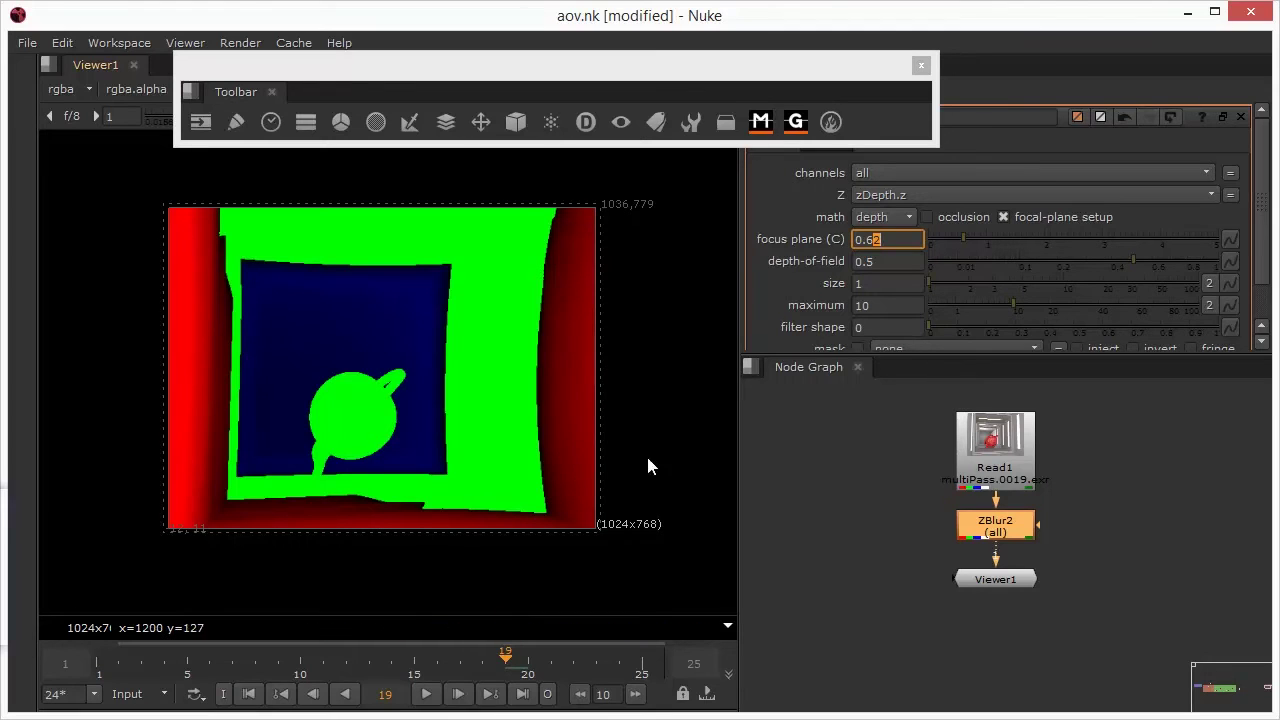
key("Return")
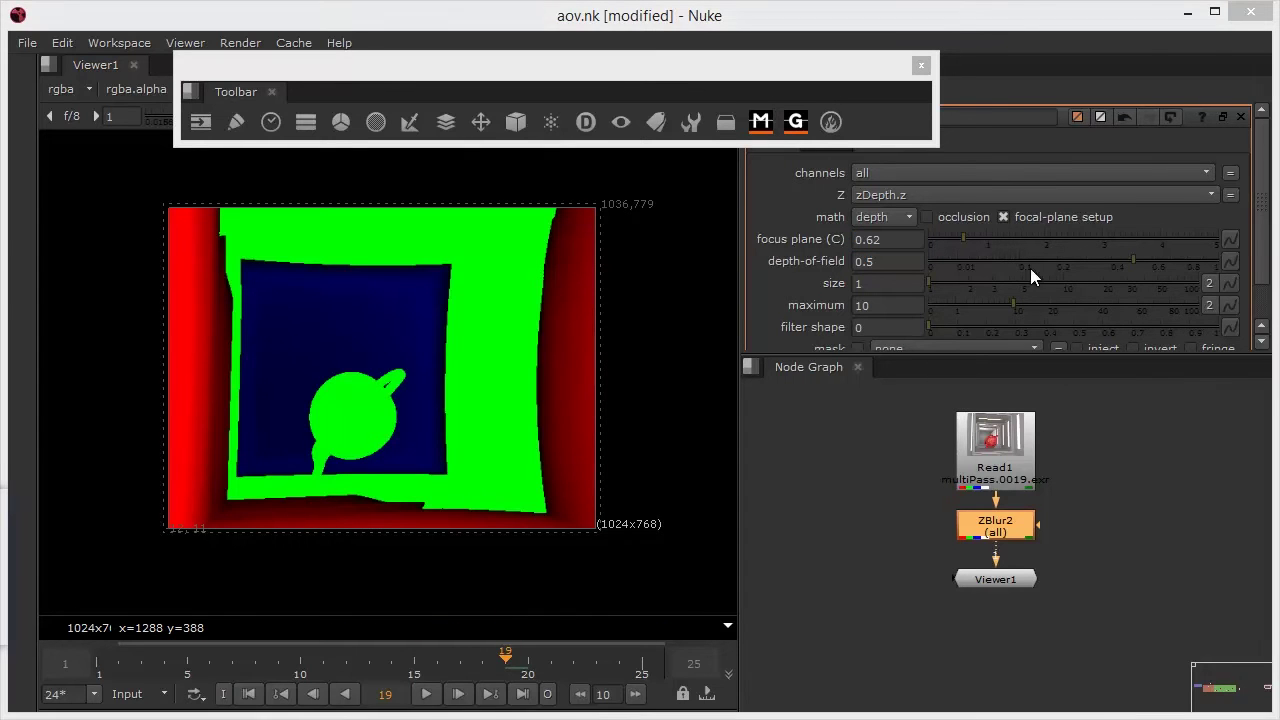
Step: Turn off focal-plane setup, raise blur size to 100, and set depth-of-field to 0.2
left_click(1002, 217)
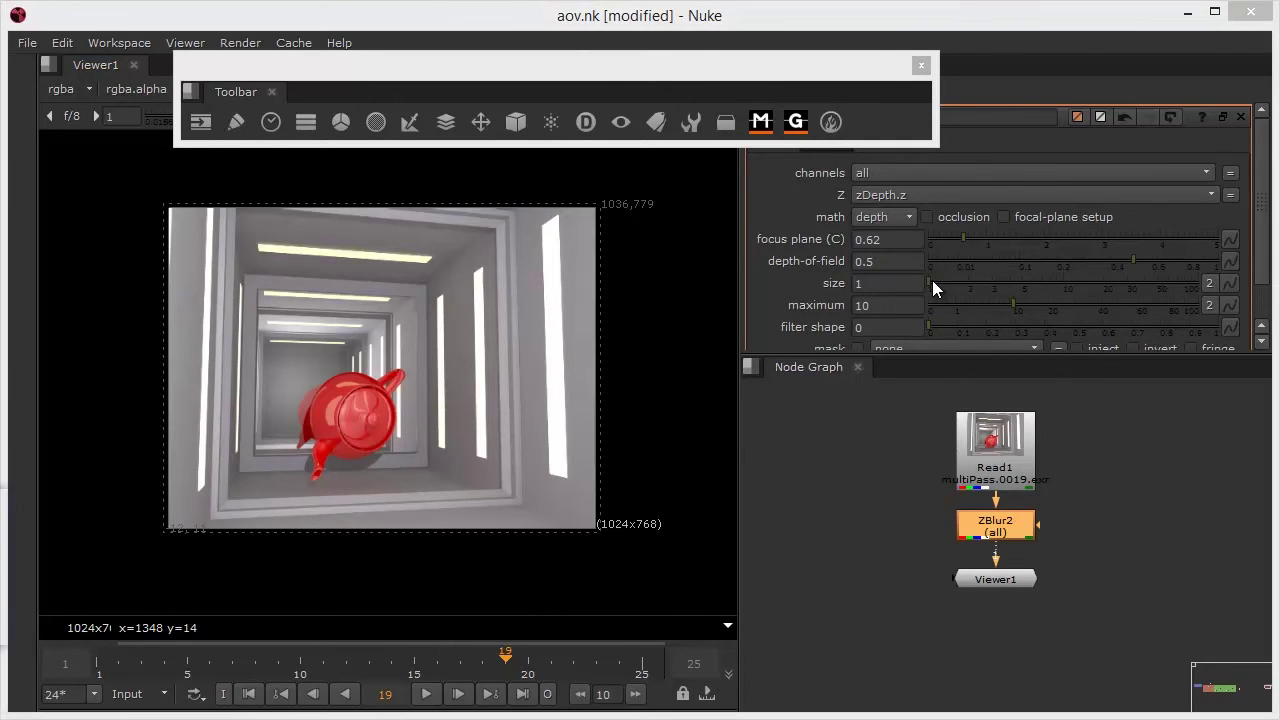
left_click_drag(932, 280, 1168, 325)
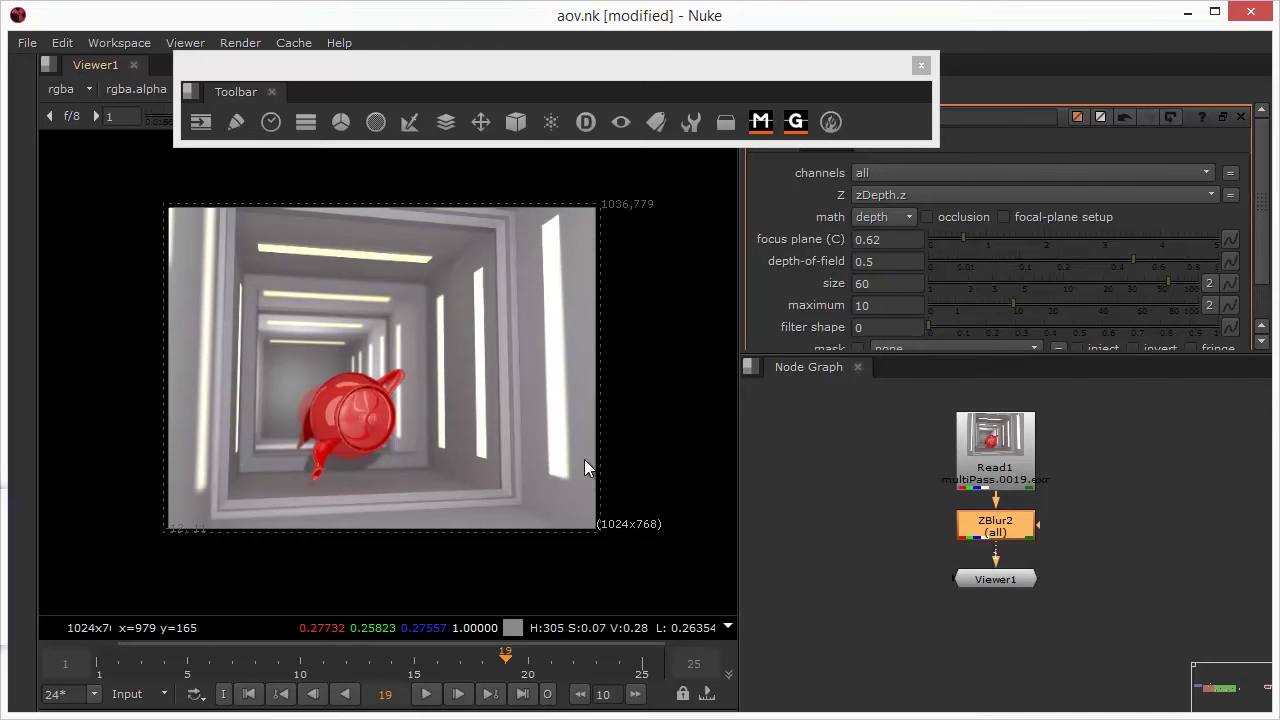
left_click_drag(1176, 283, 1198, 297)
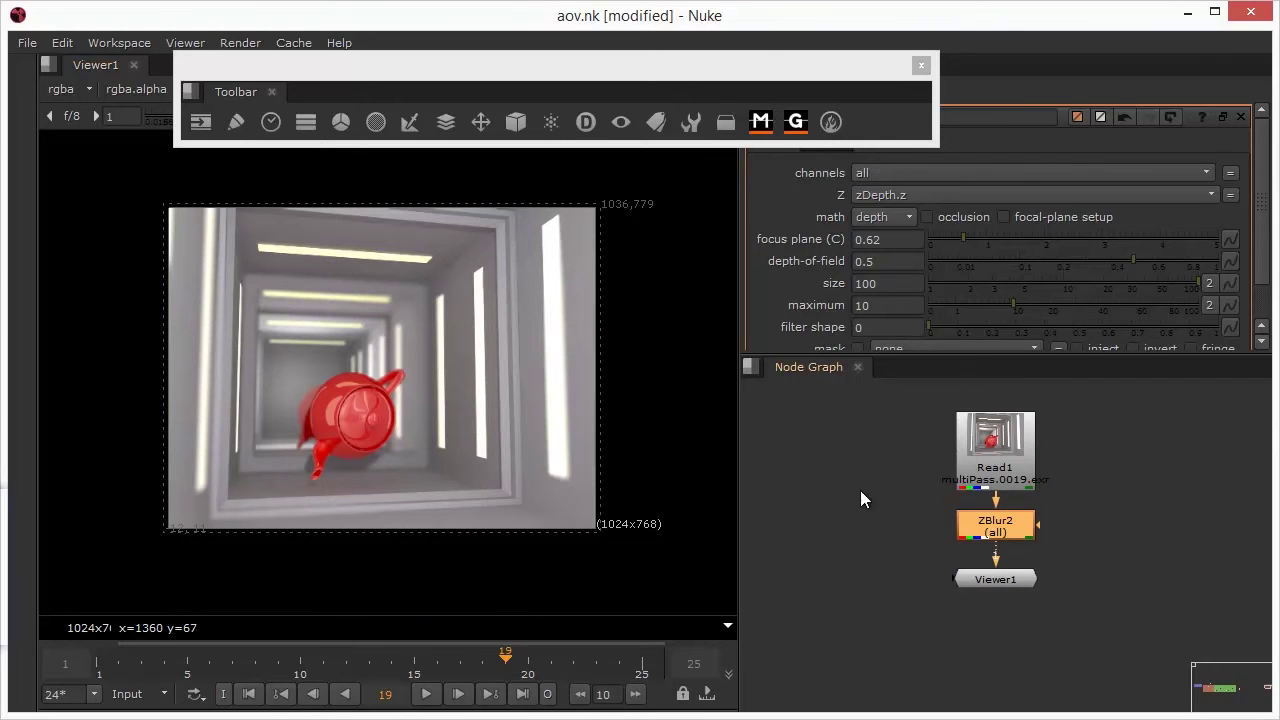
double_click(857, 261)
type("1")
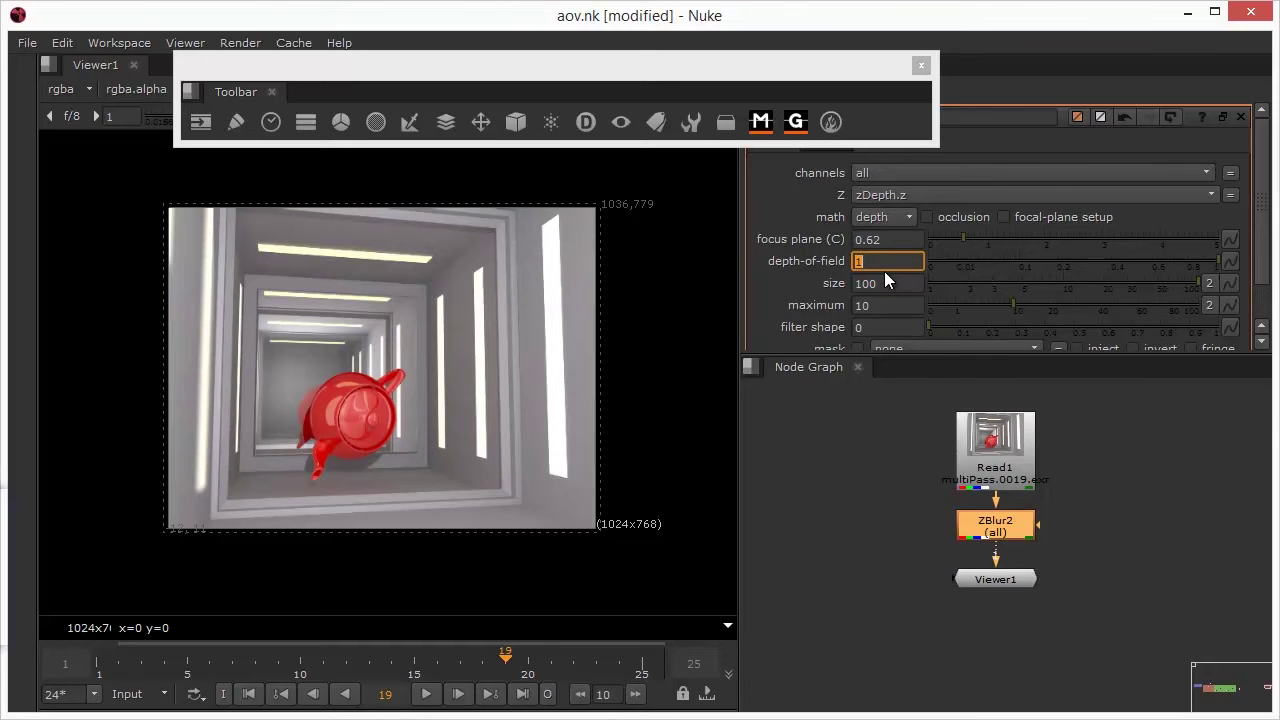
type("2")
key("Return")
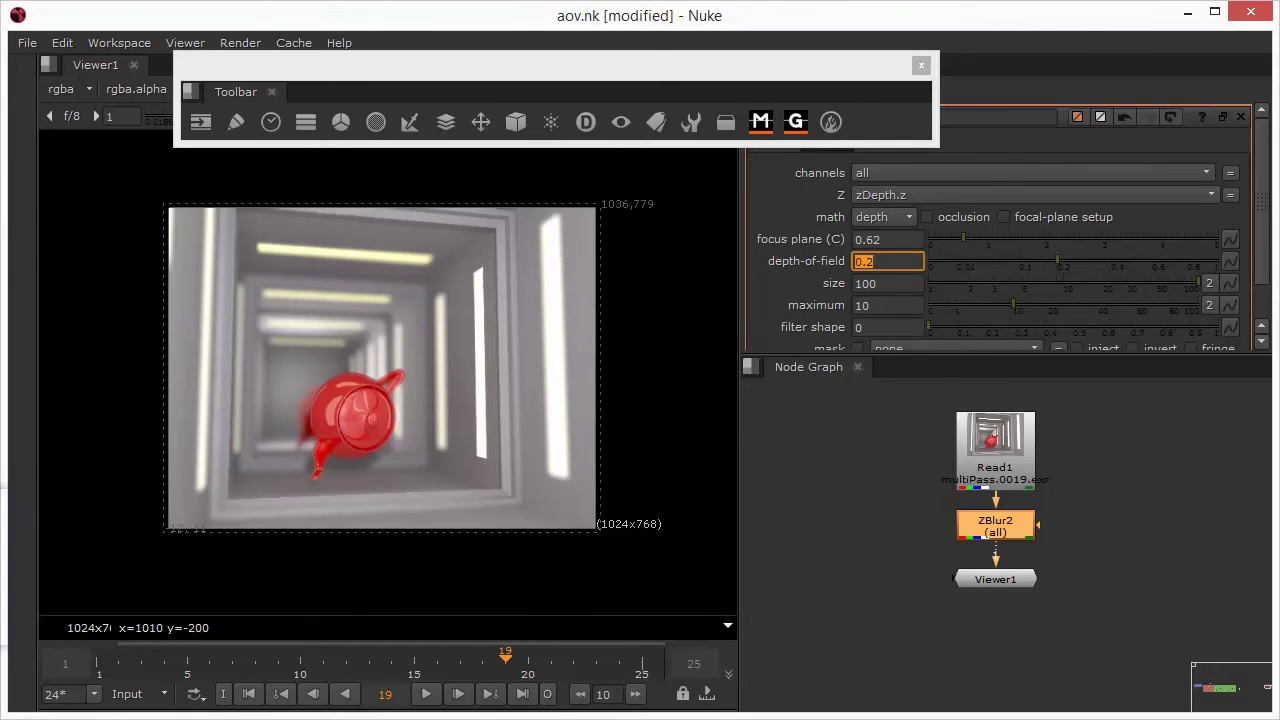
key("Return")
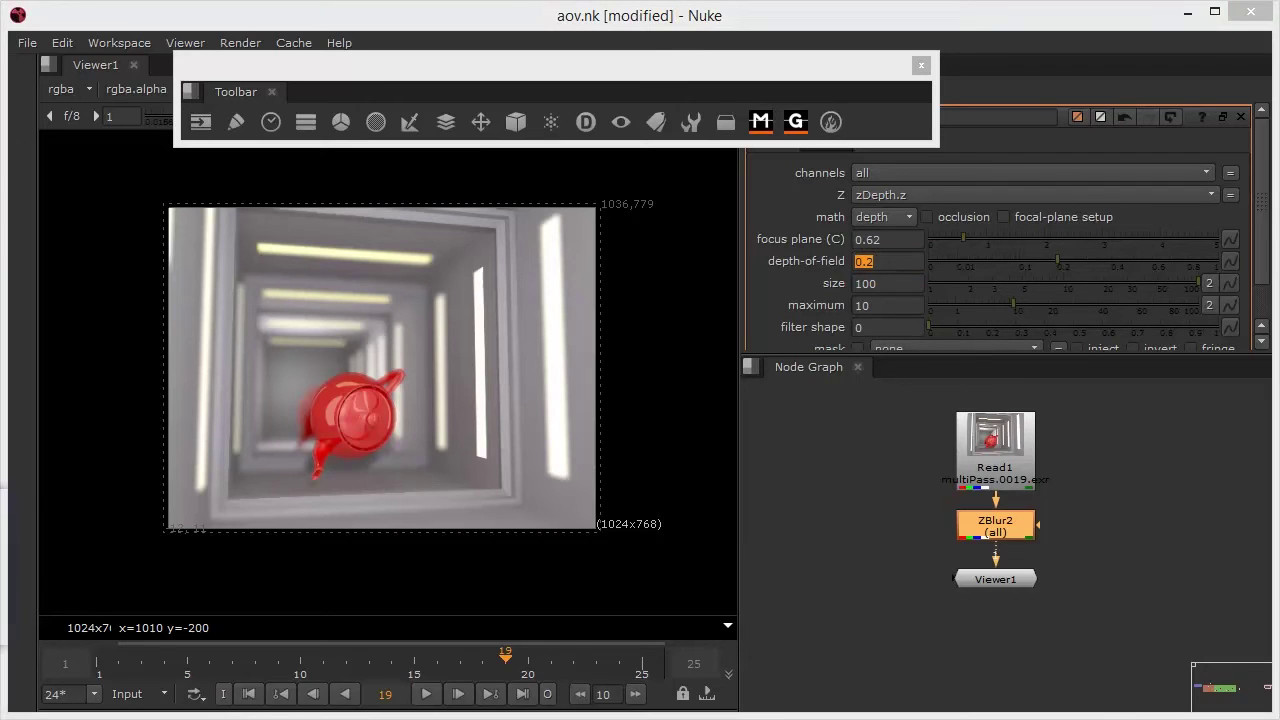
Step: Preview focus across the tunnel depth with focal-plane setup, nudging the focus plane from 0.63 to 0.87
left_click(1004, 216)
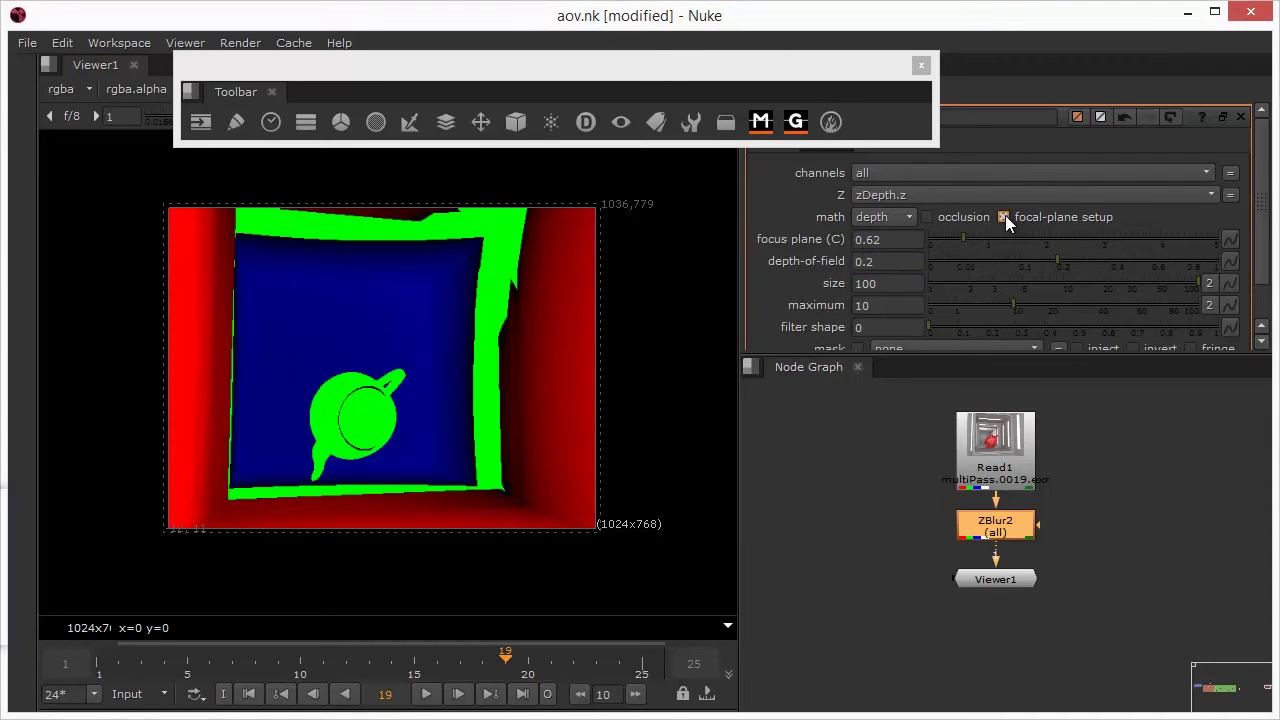
left_click(877, 239)
key("Up")
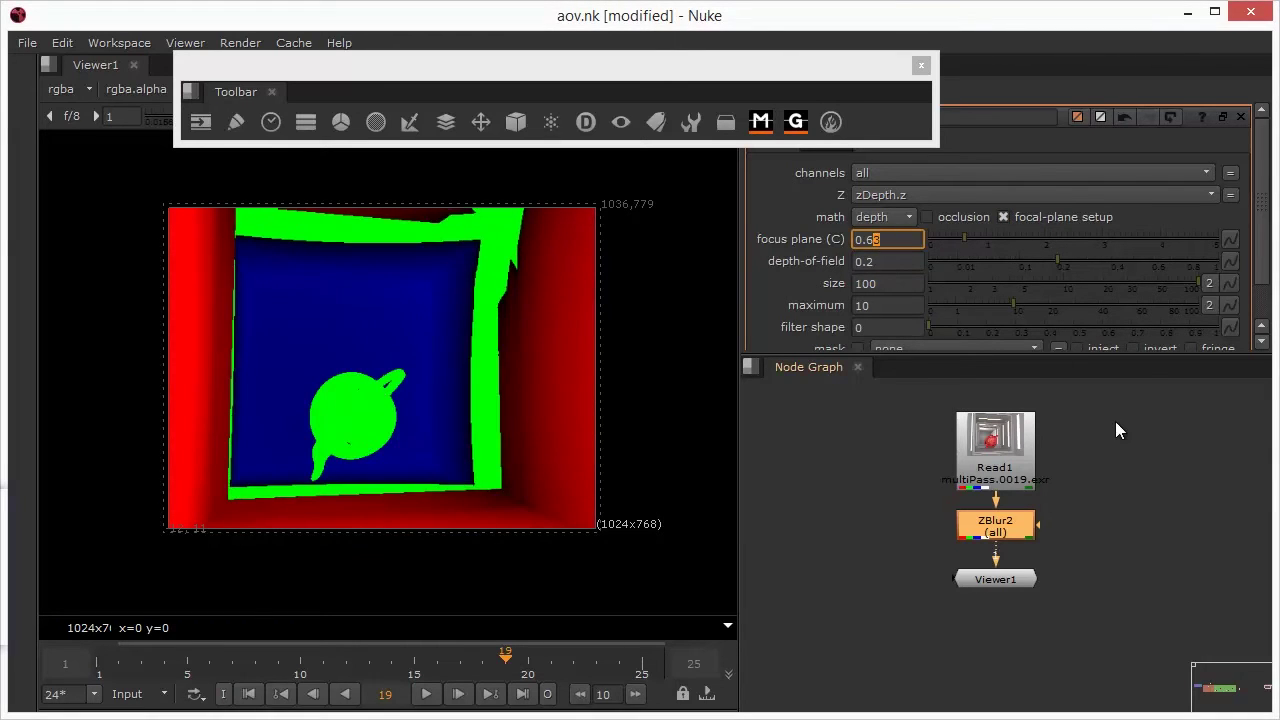
key("Up")
key("Up")
key("Up")
key("Up")
key("Up")
key("Up")
key("Up")
key("Up")
key("Up")
key("Up")
key("Up")
key("Up")
key("Up")
key("Up")
key("Up")
key("Up")
key("Up")
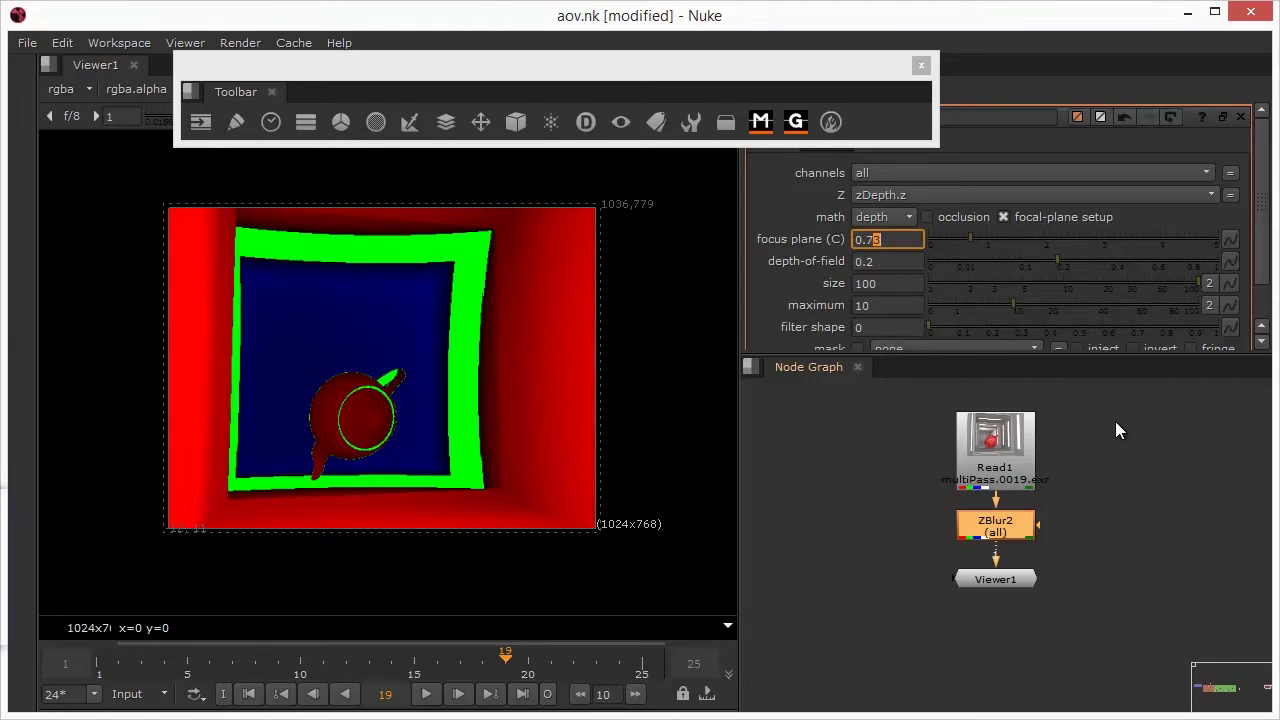
key("Up")
key("Up")
key("Up")
key("Up")
key("Up")
key("Up")
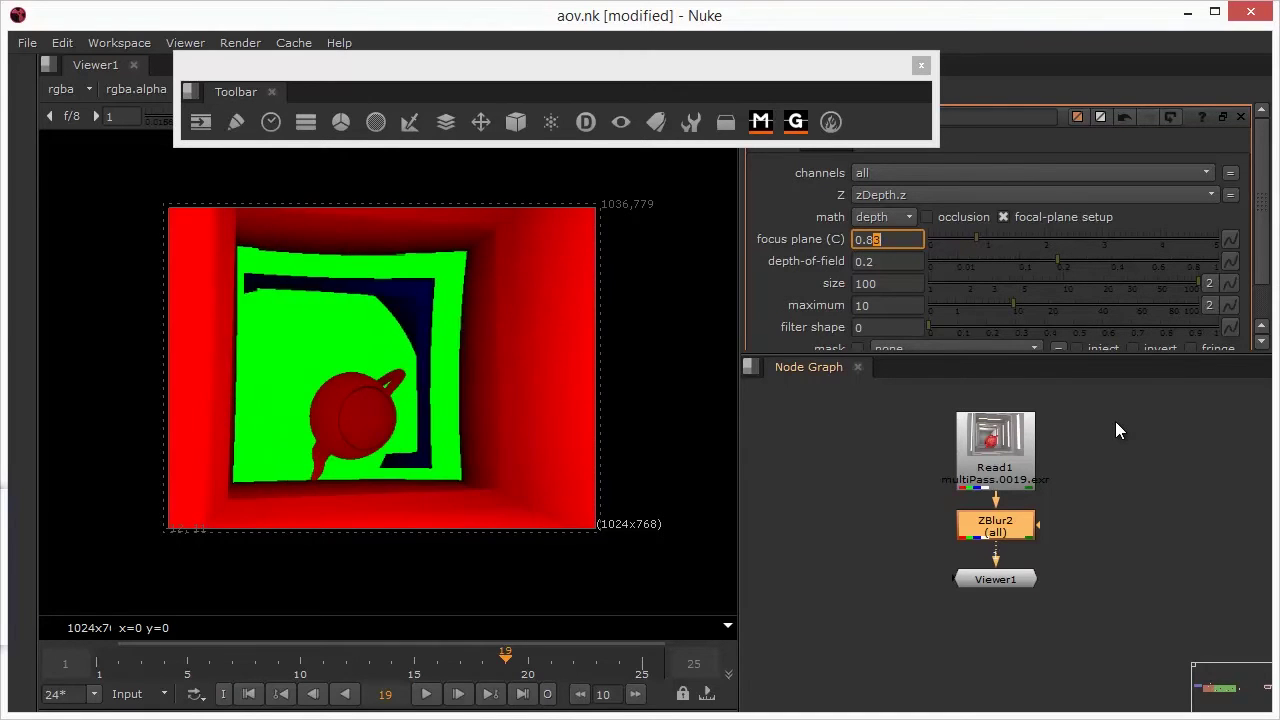
key("Up")
key("Up")
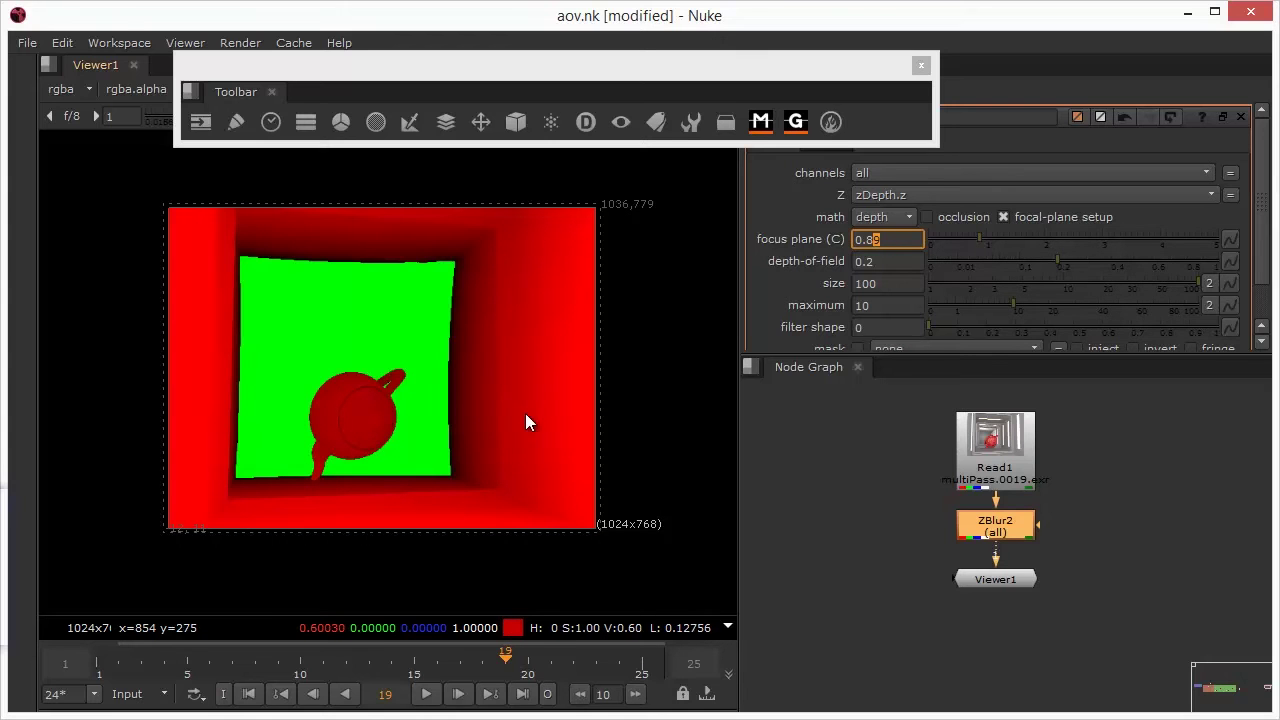
left_click(1003, 217)
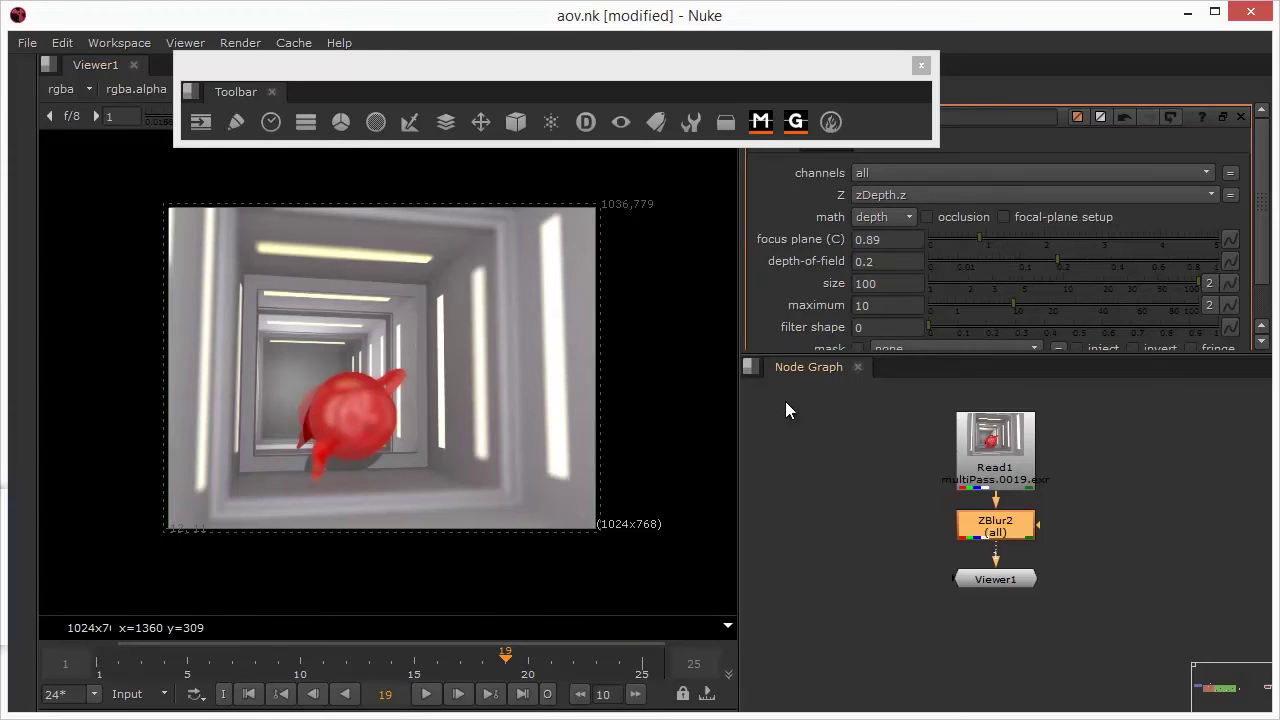
Step: Set the ZBlur2 focus plane to 0.62 so the teapot is sharp
left_click(866, 239)
type(".62")
key("Return")
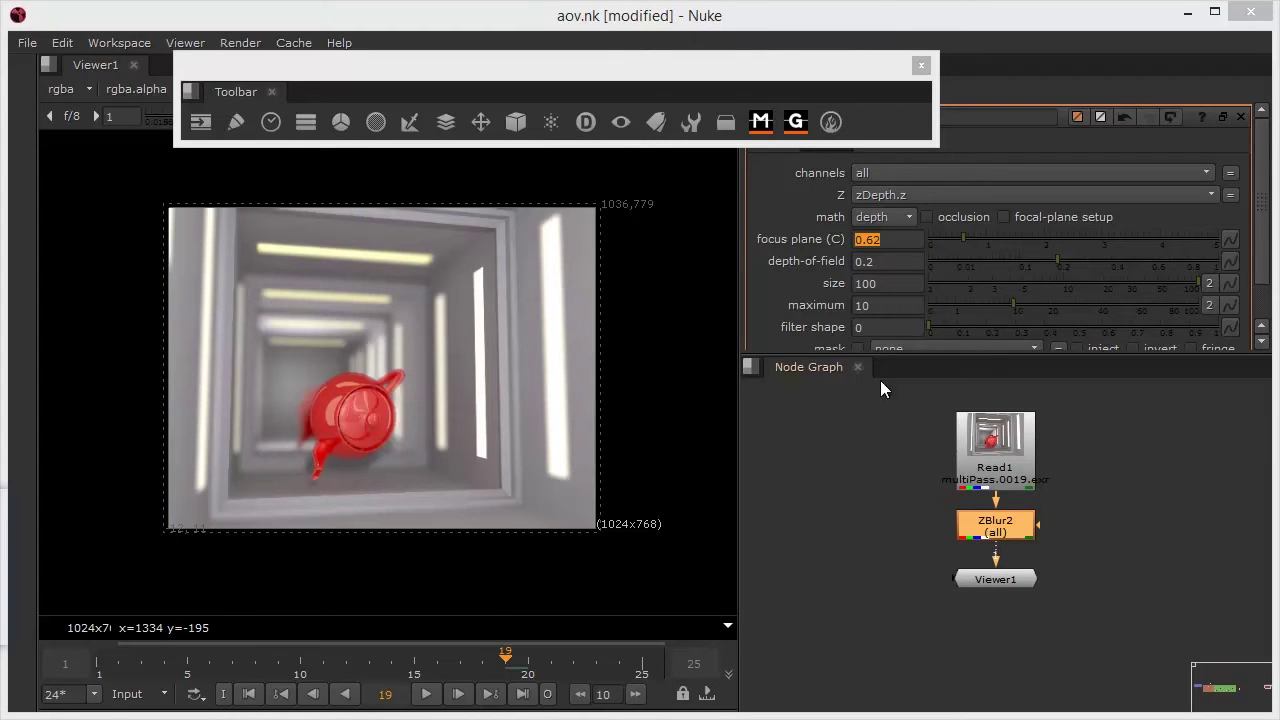
left_click(997, 533)
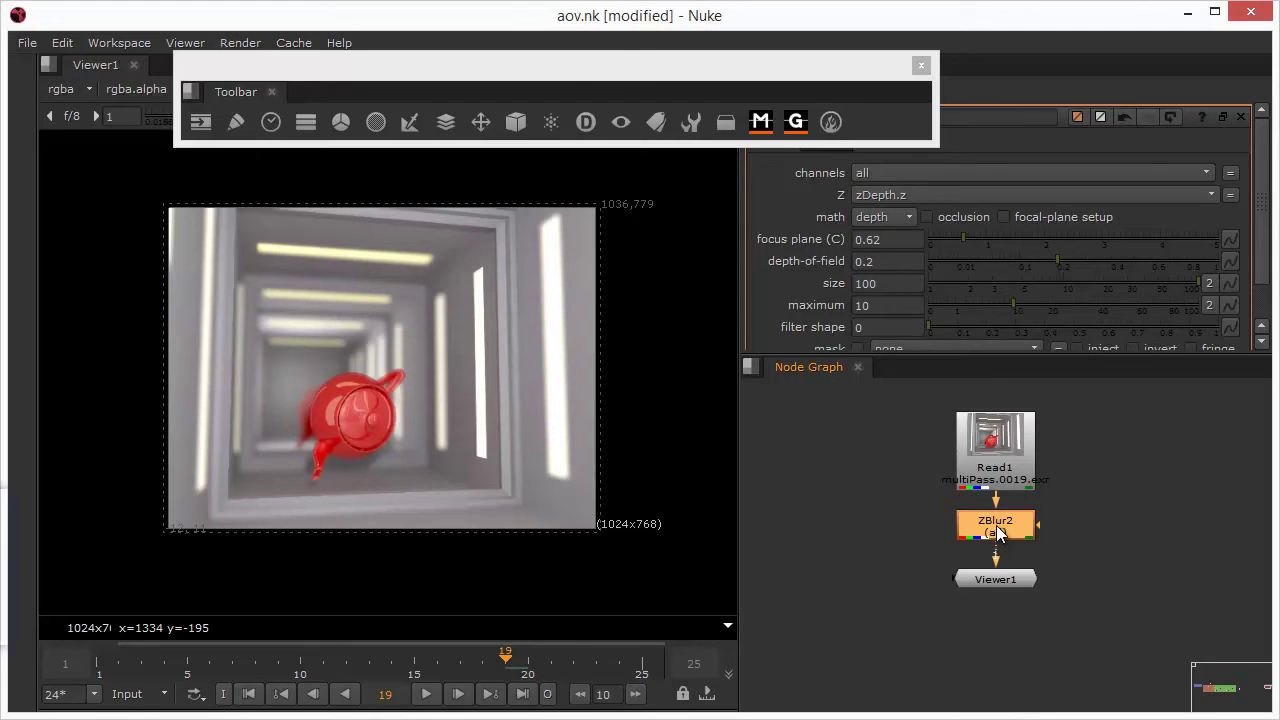
Step: Park ZBlur2 to the left and add ZSlice2 under Read1, feeding Viewer1
left_click_drag(997, 533, 824, 480)
left_click_drag(990, 565, 995, 455)
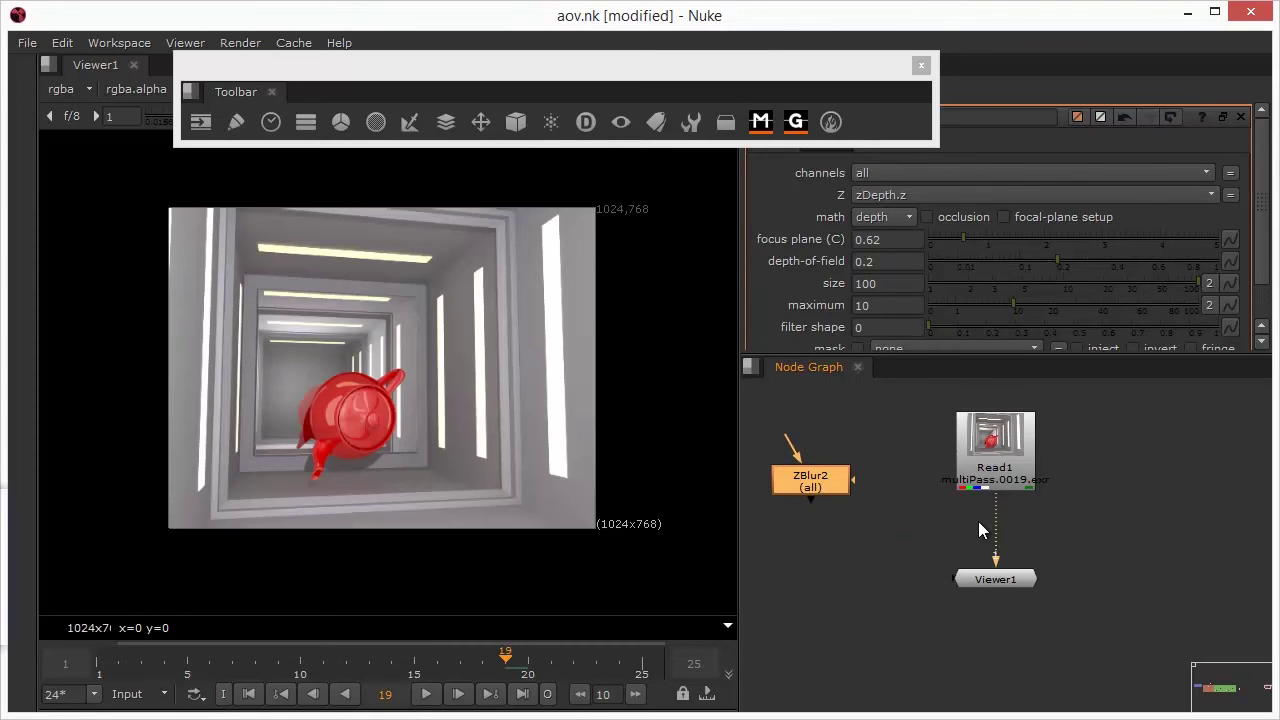
left_click(1005, 462)
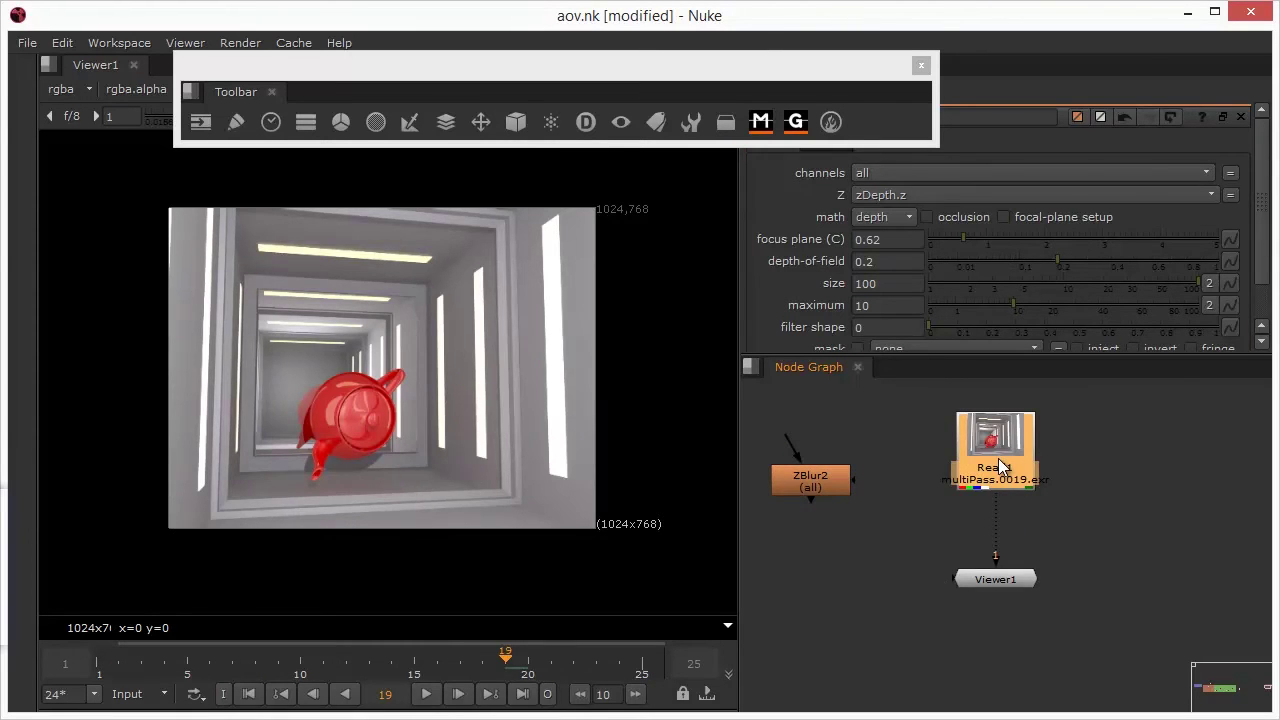
key("Tab")
type("zs")
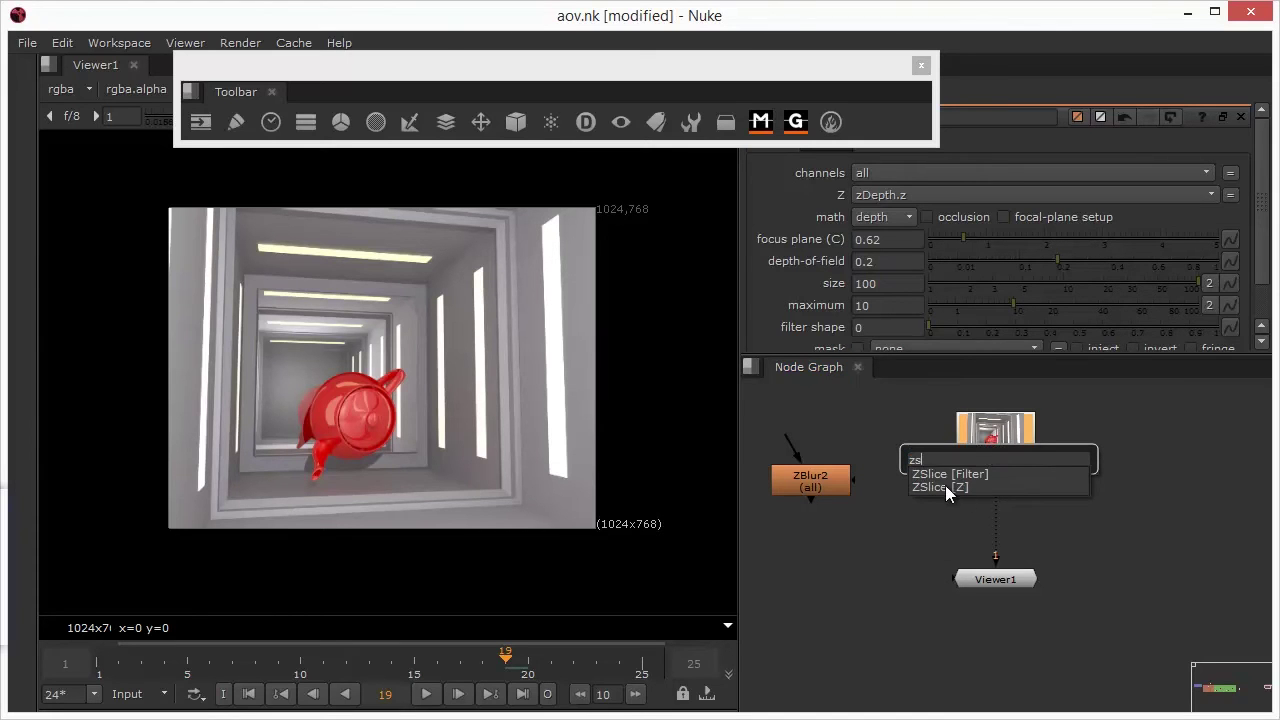
left_click(945, 486)
left_click_drag(993, 527, 993, 541)
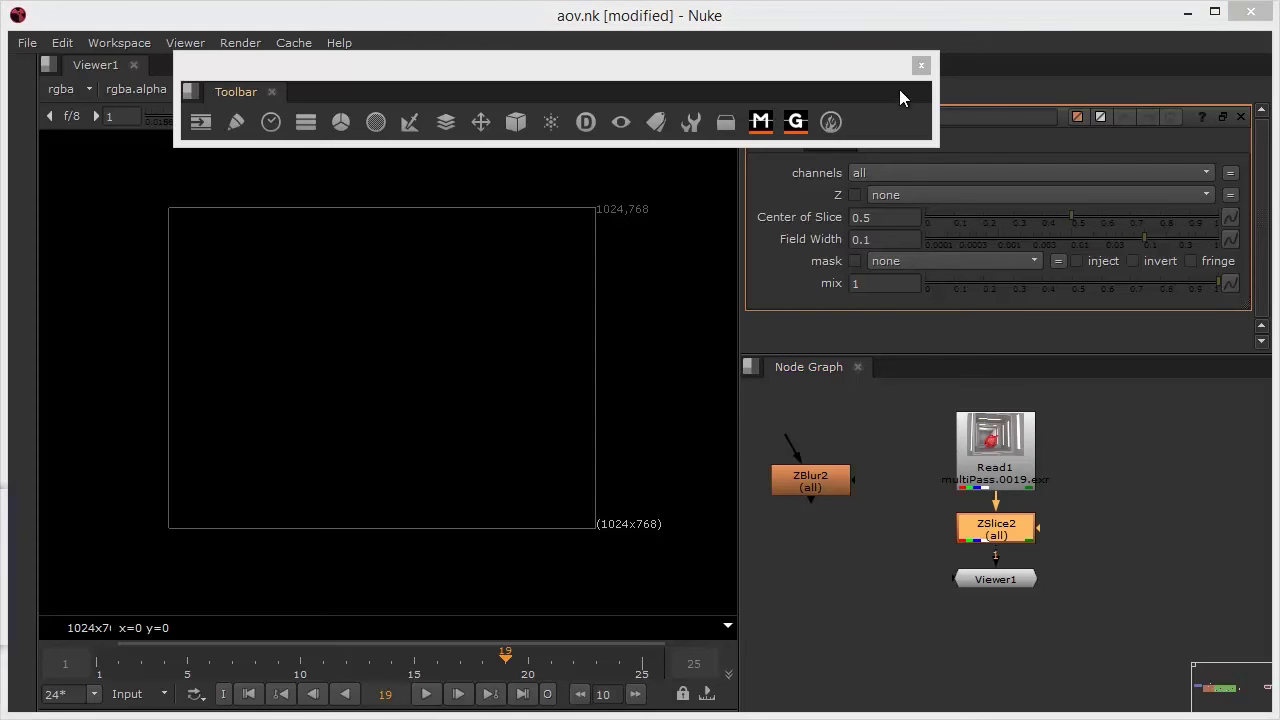
Step: Set ZSlice2 channels to rgb, depth to zDepth.z, and Center of Slice to about 0.62
left_click_drag(862, 56, 719, 26)
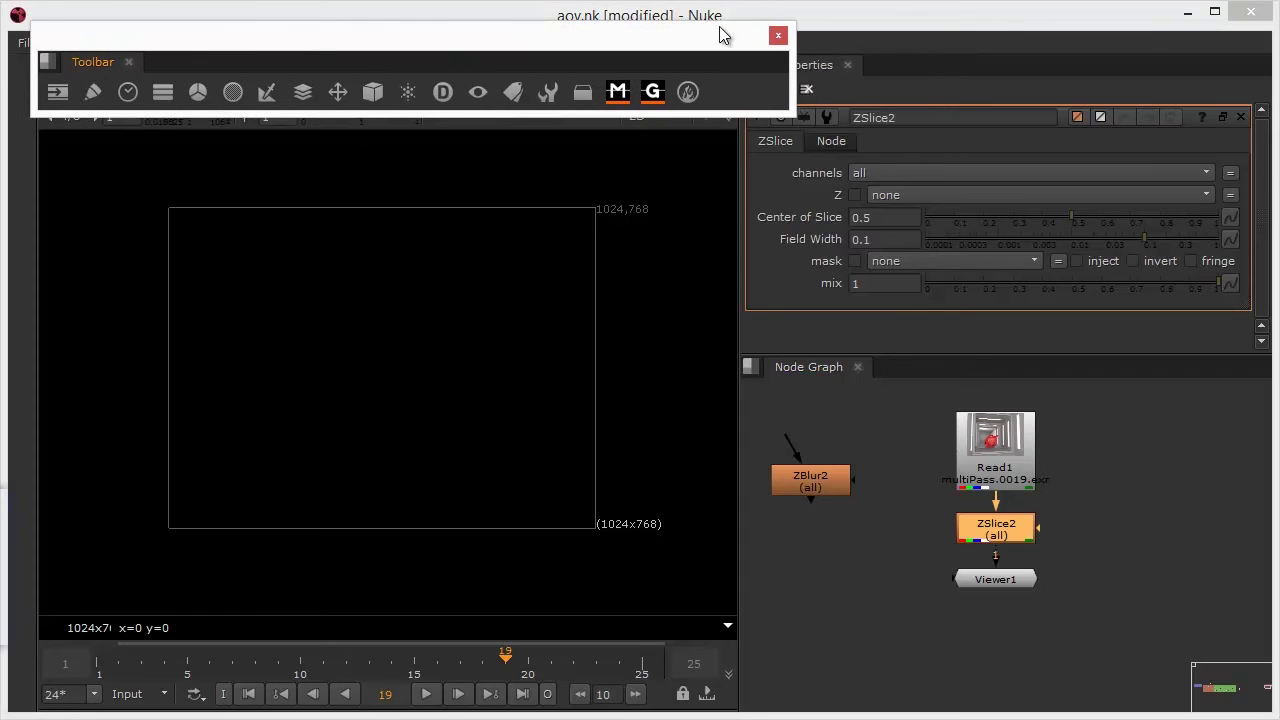
left_click(959, 177)
left_click(926, 236)
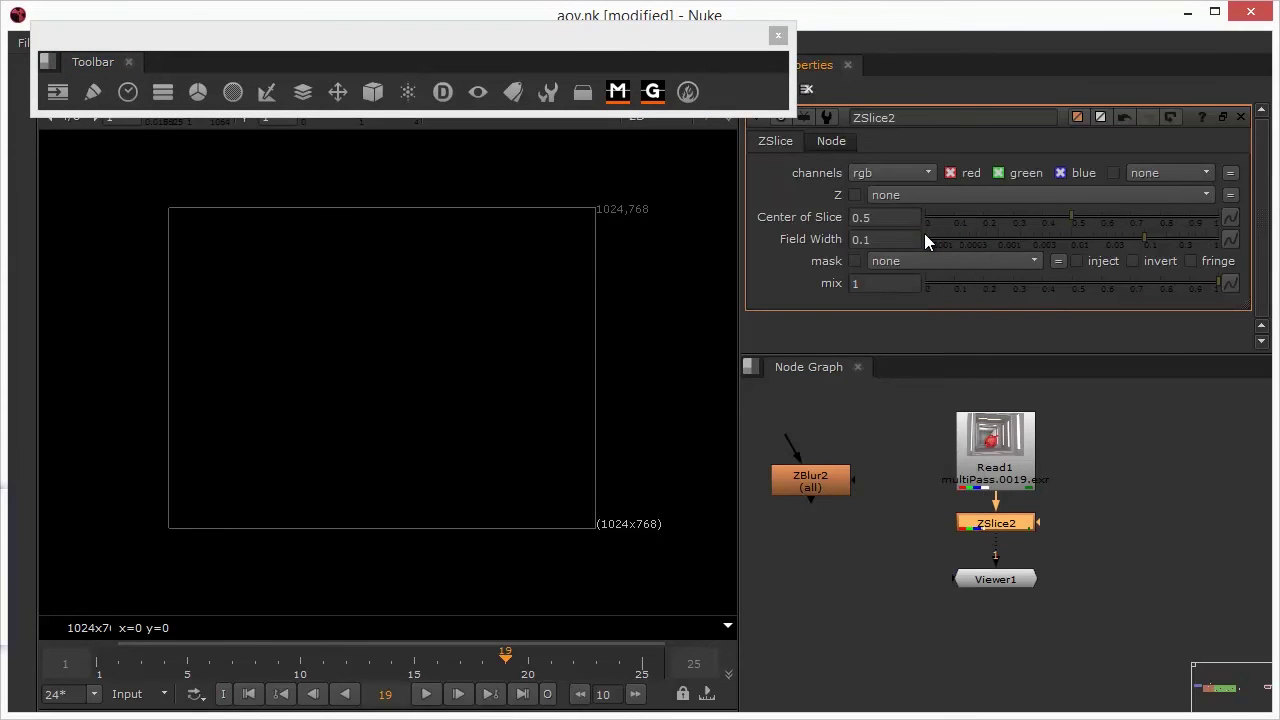
left_click(929, 195)
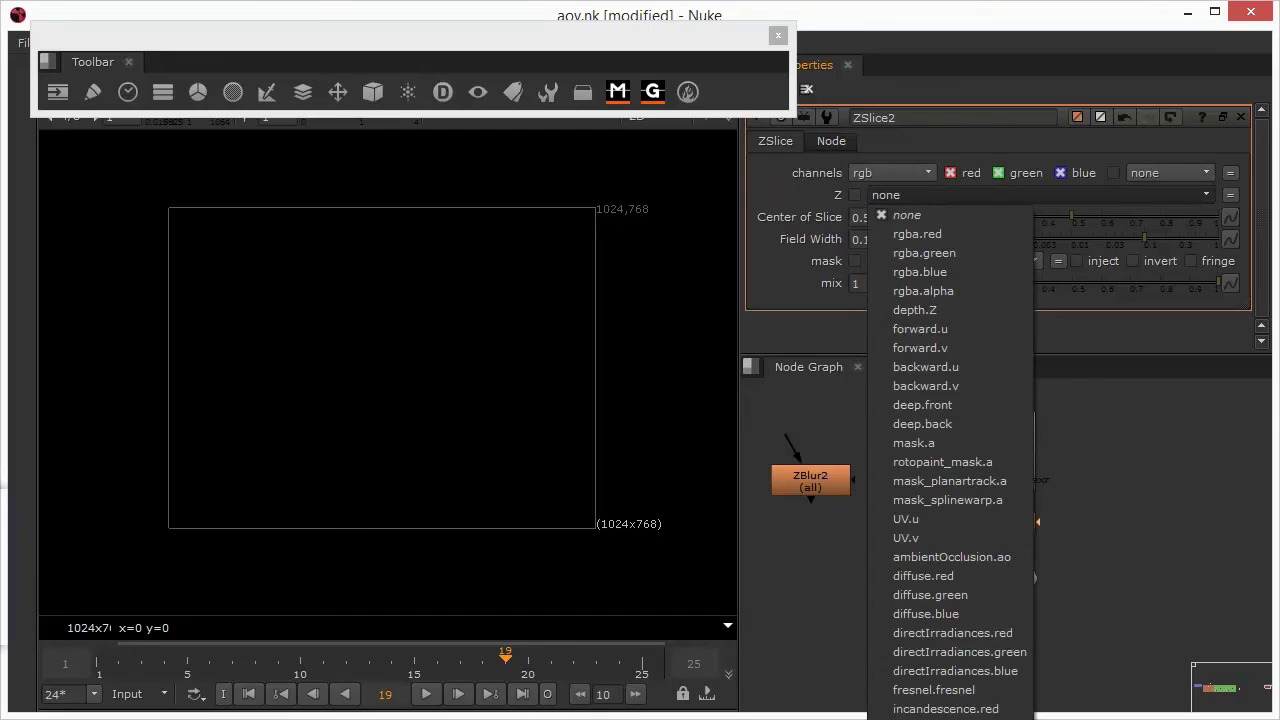
left_click(904, 188)
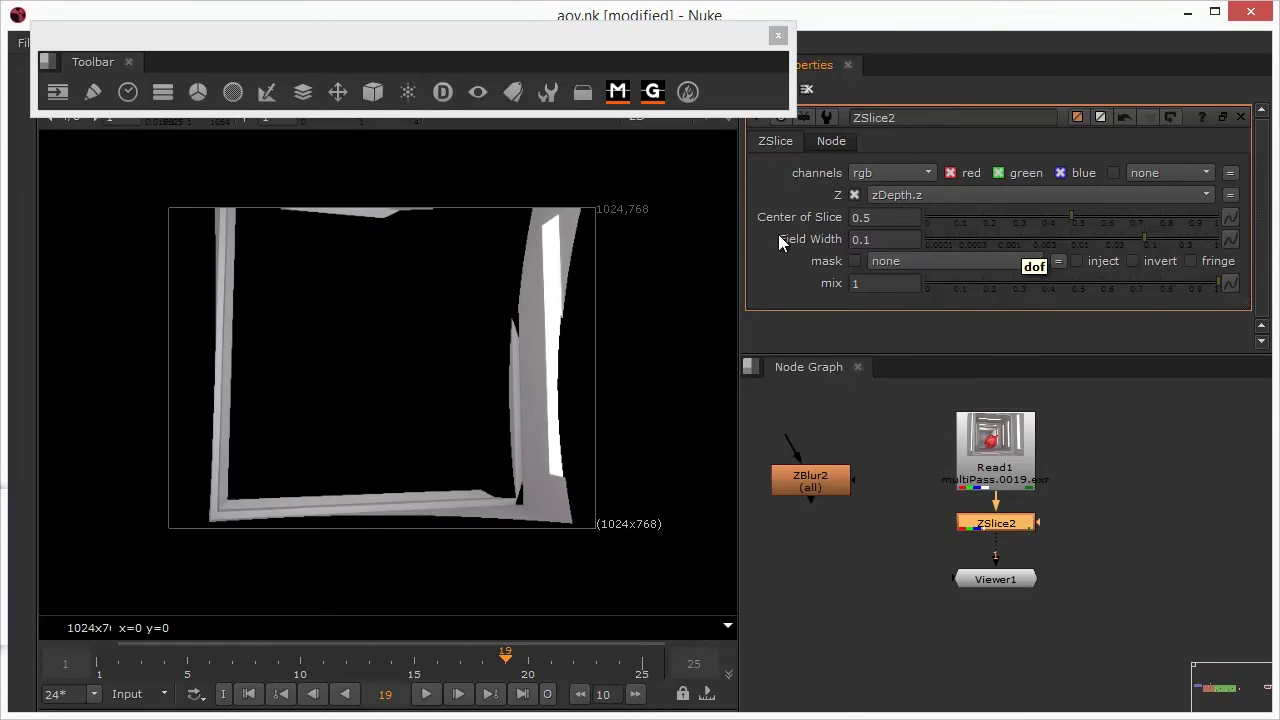
left_click_drag(1069, 221, 1106, 231)
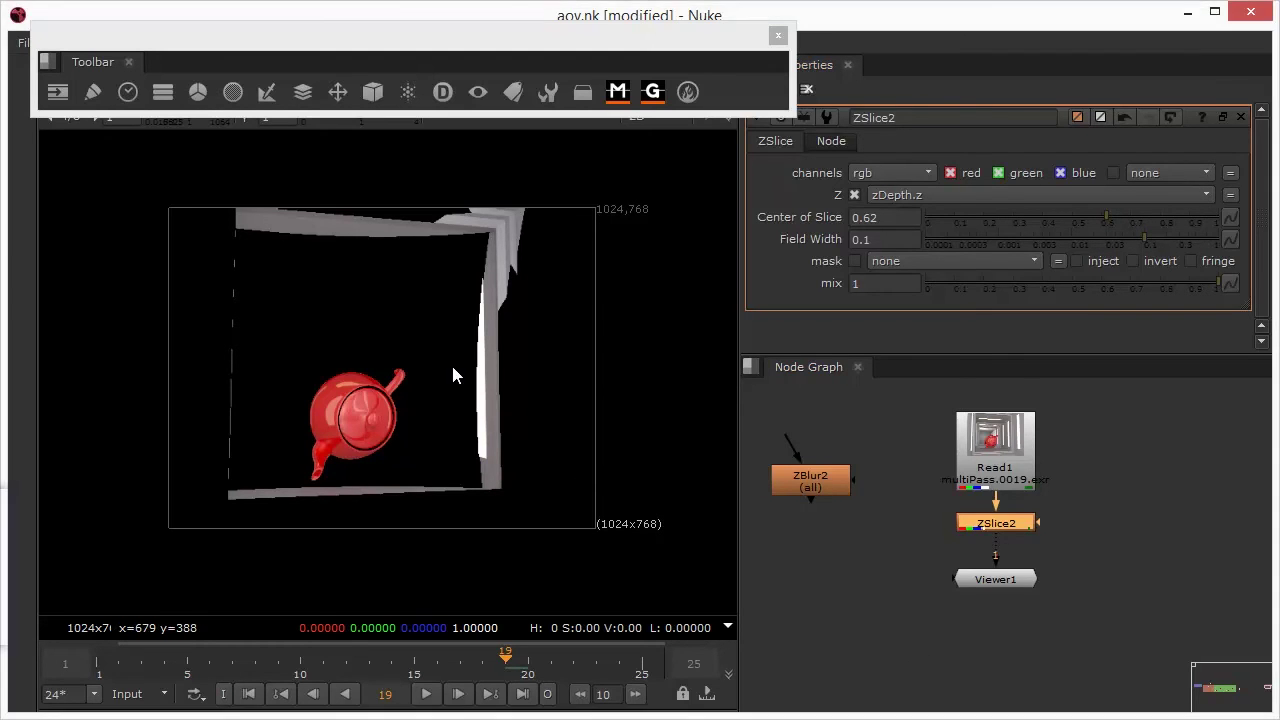
Step: Switch ZSlice2 channels to rgba and fine-tune the slice centre while checking the alpha matte
key("a")
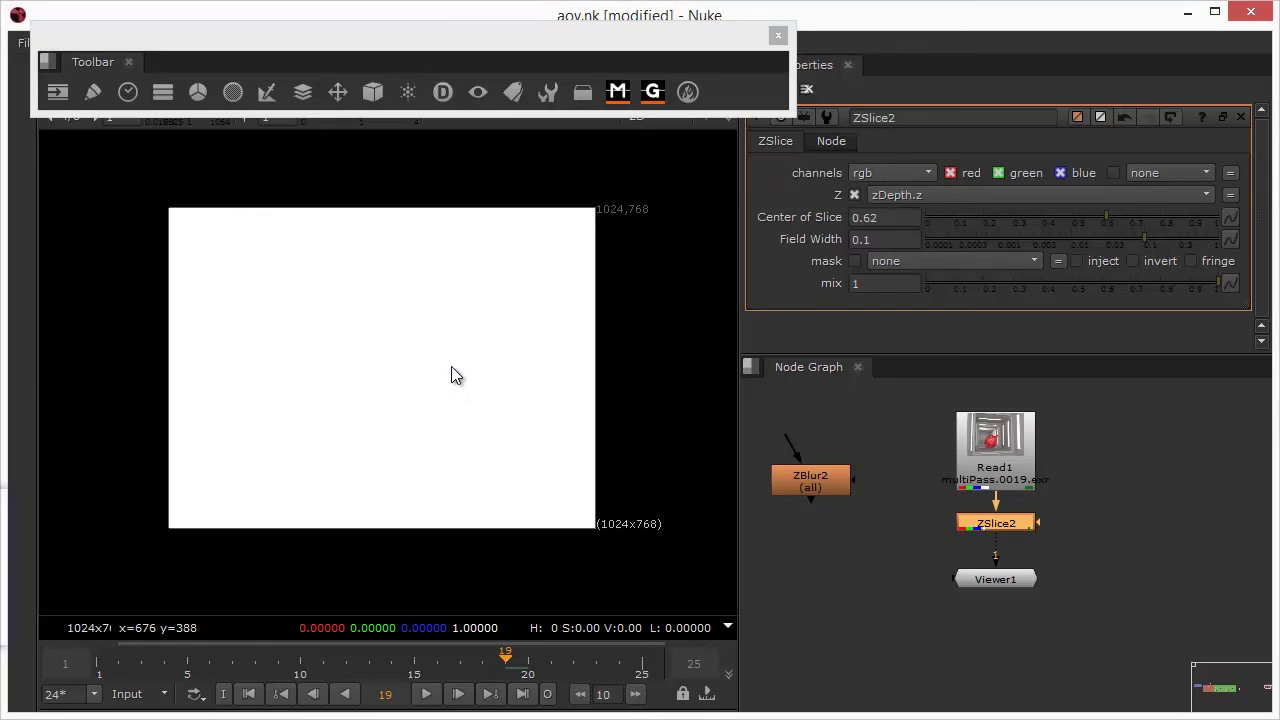
left_click(878, 172)
left_click(883, 250)
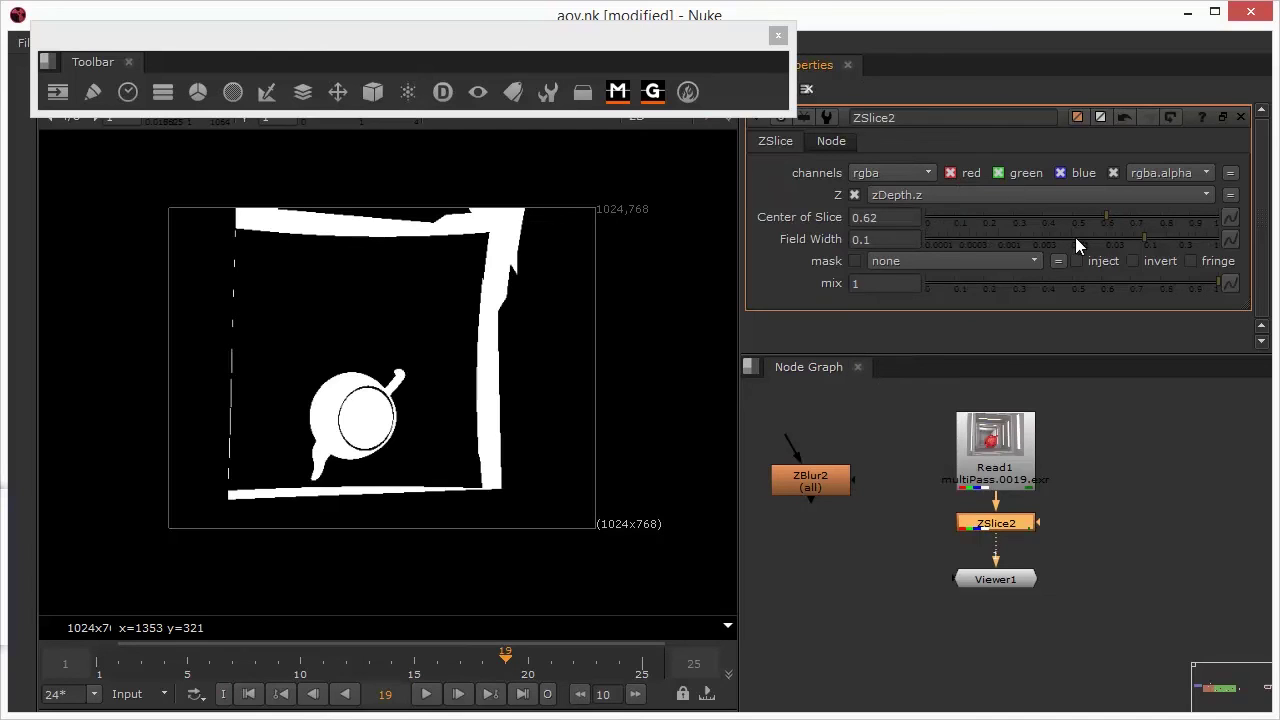
left_click_drag(1104, 219, 1106, 233)
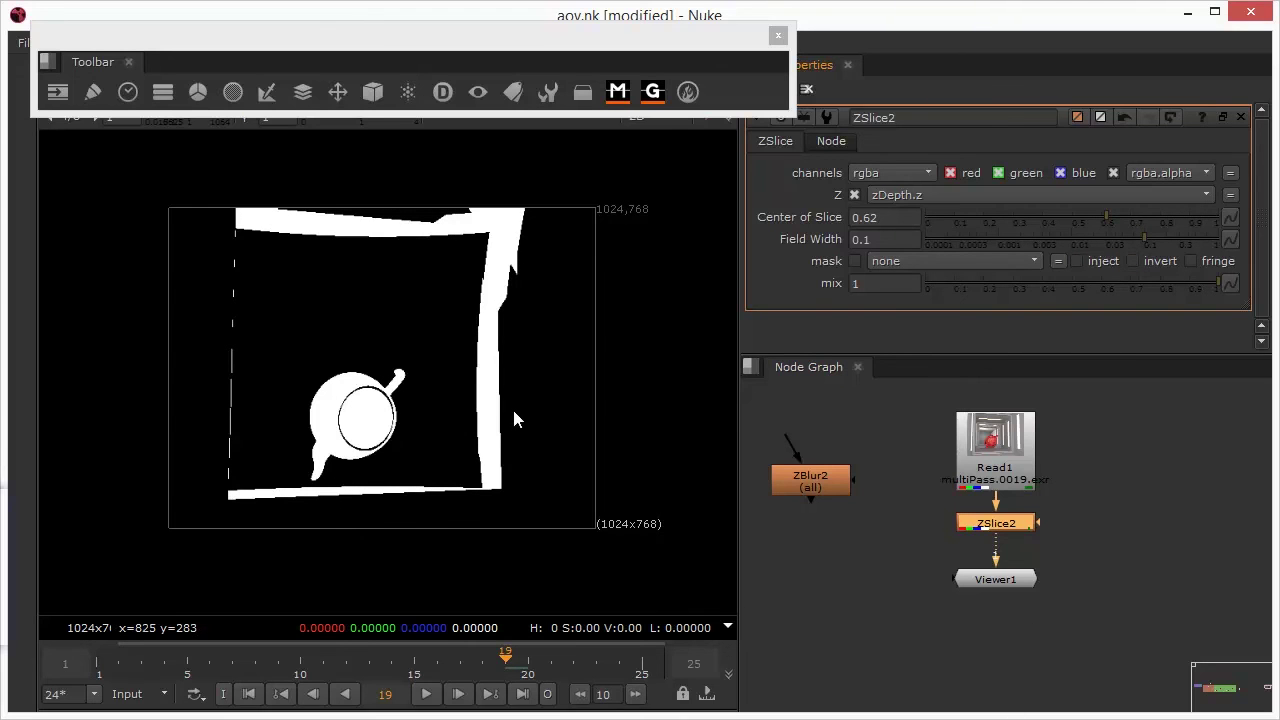
key("a")
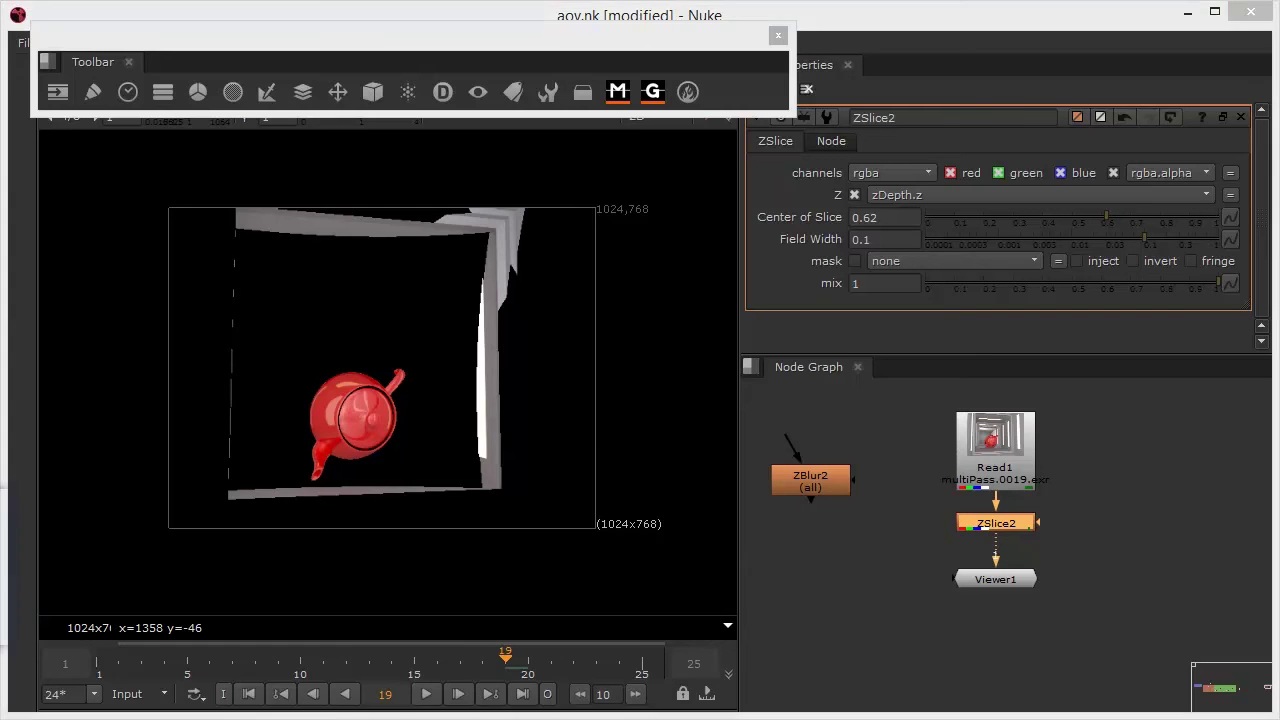
key("a")
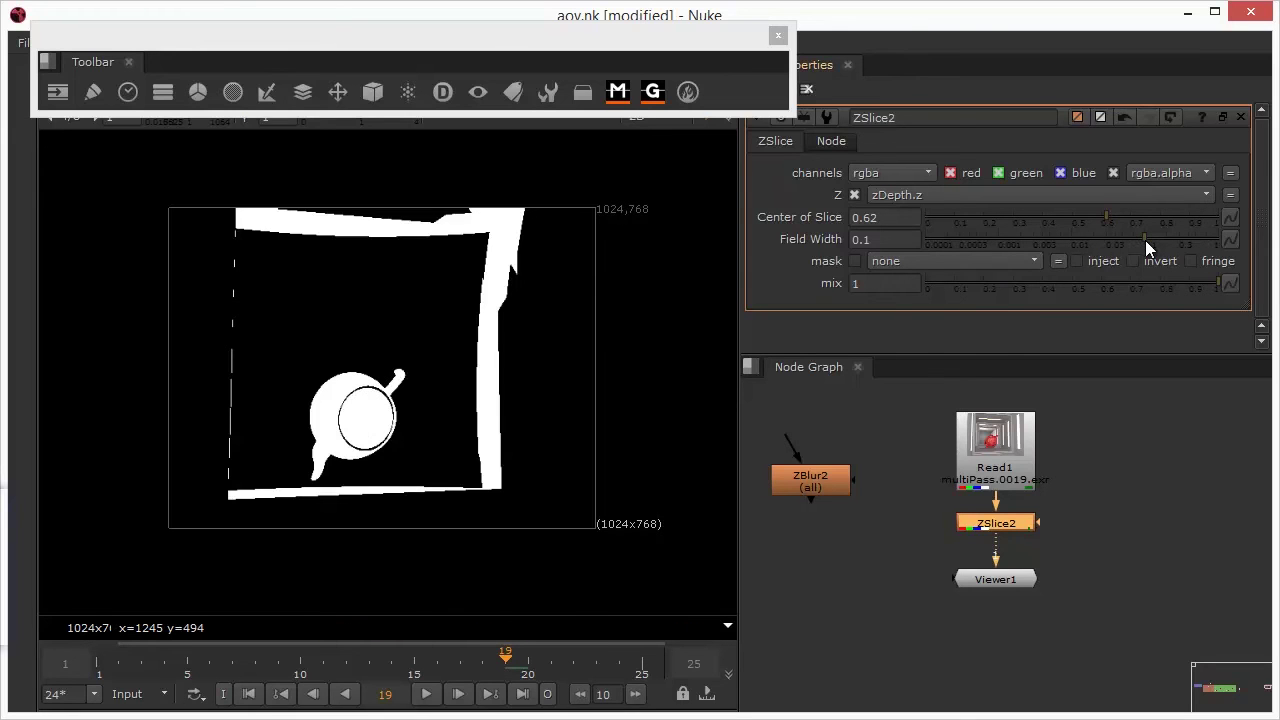
Step: Widen the ZSlice2 field width to 0.21, checking the matte on earlier frames
left_click_drag(1145, 240, 1162, 238)
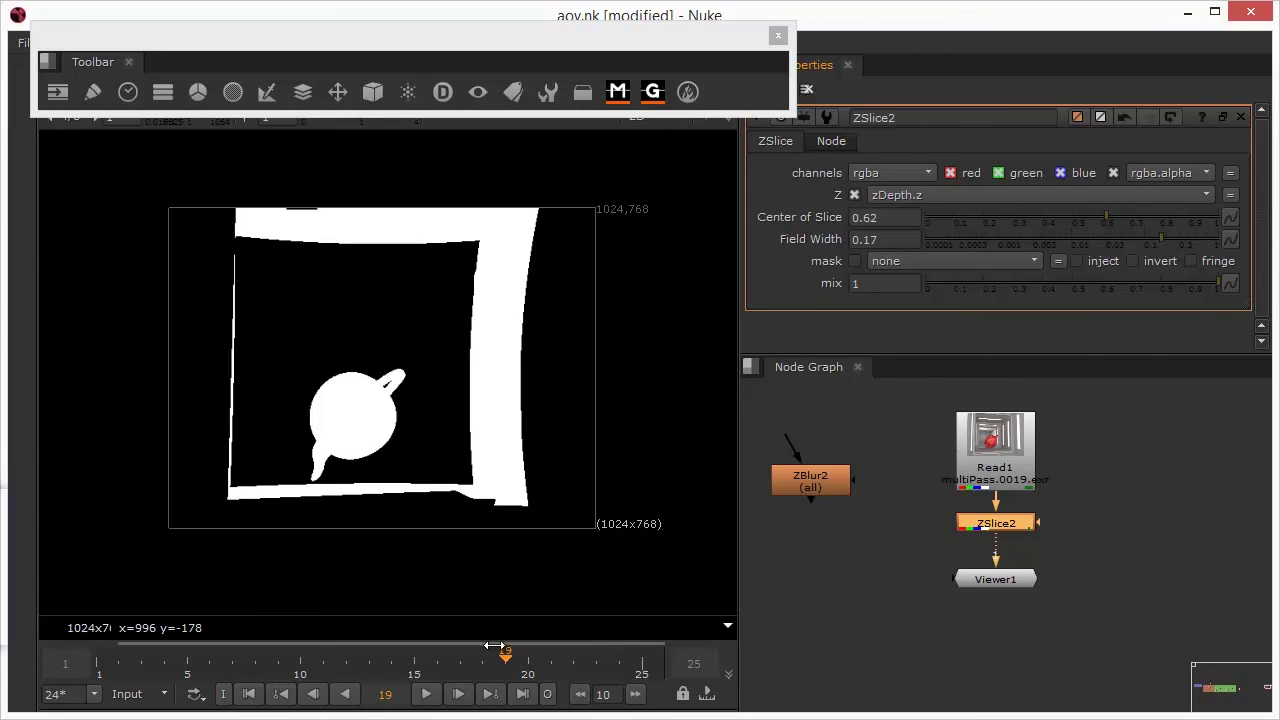
left_click_drag(505, 658, 256, 672)
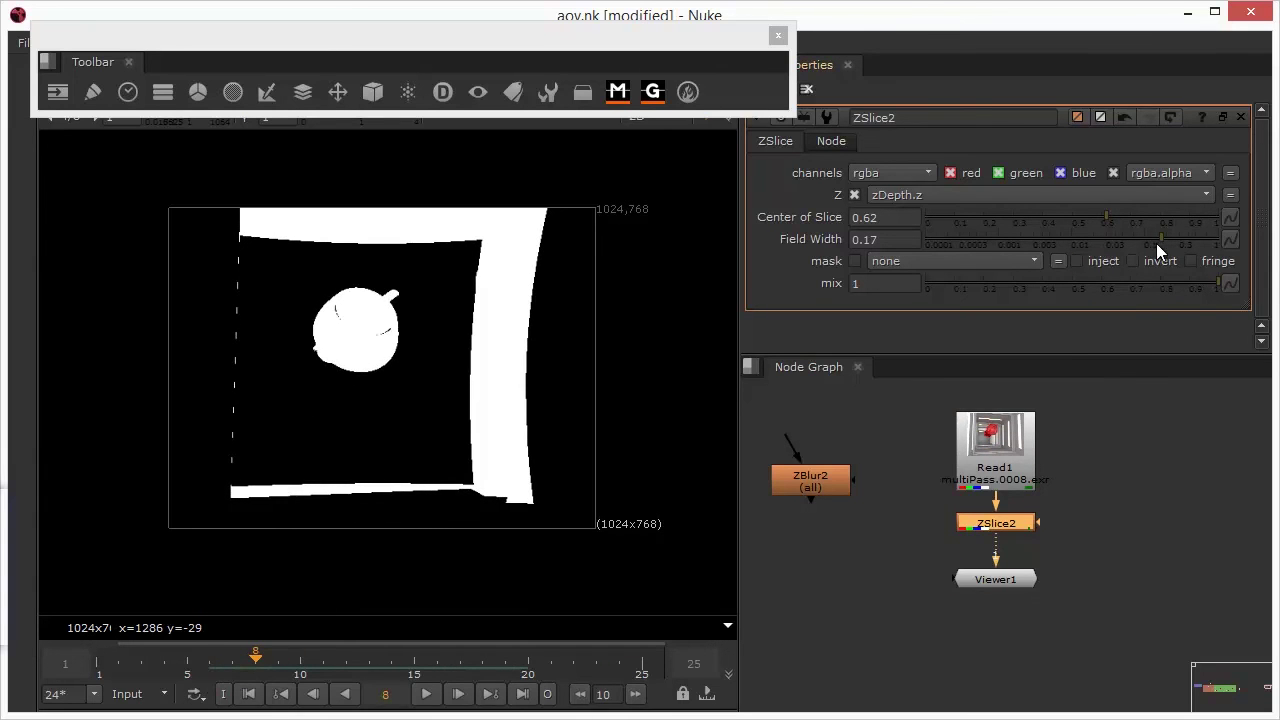
left_click_drag(1160, 239, 1168, 239)
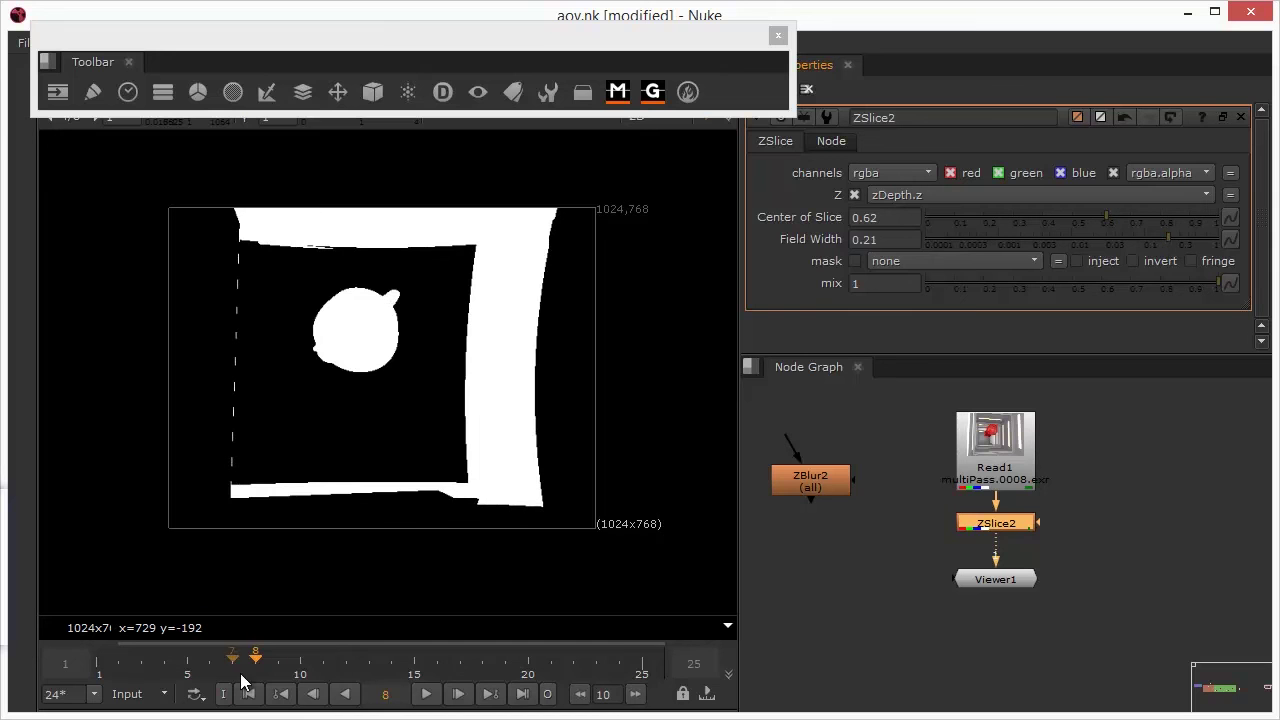
left_click_drag(265, 667, 323, 665)
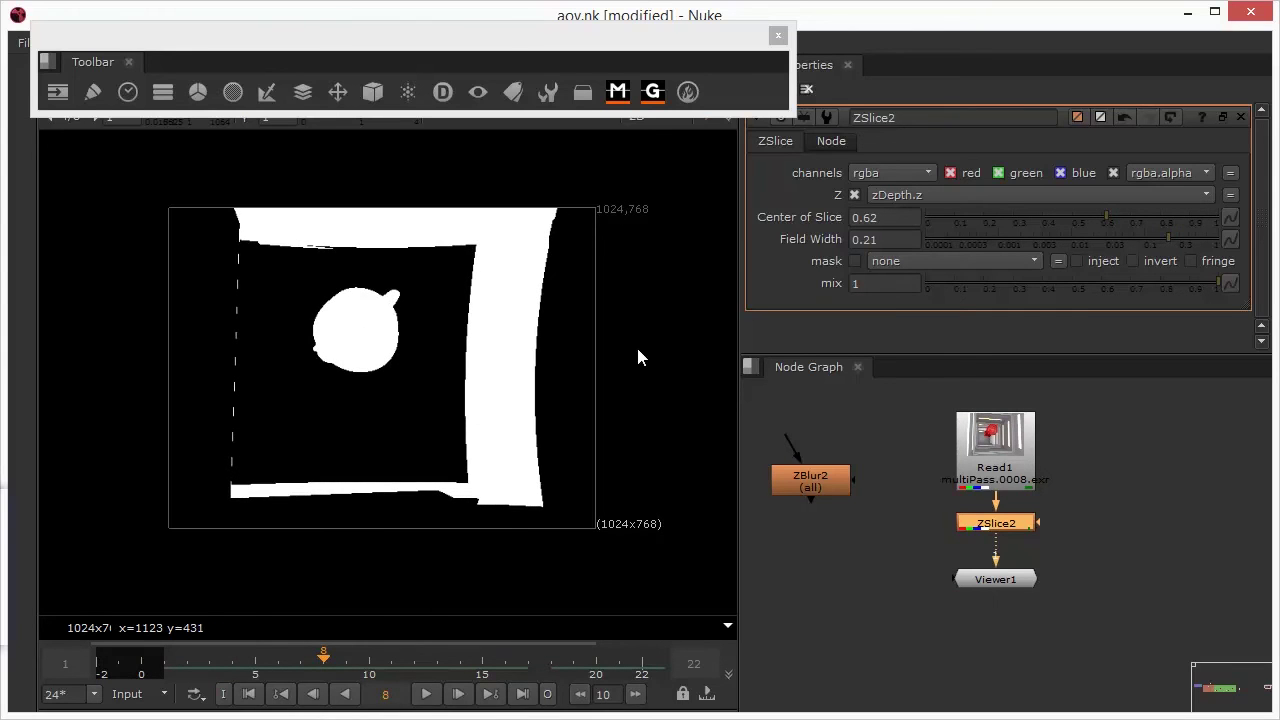
Step: Review the colour image through frame 14 and disconnect ZSlice2 from the Read1–Viewer1 pipe
key("a")
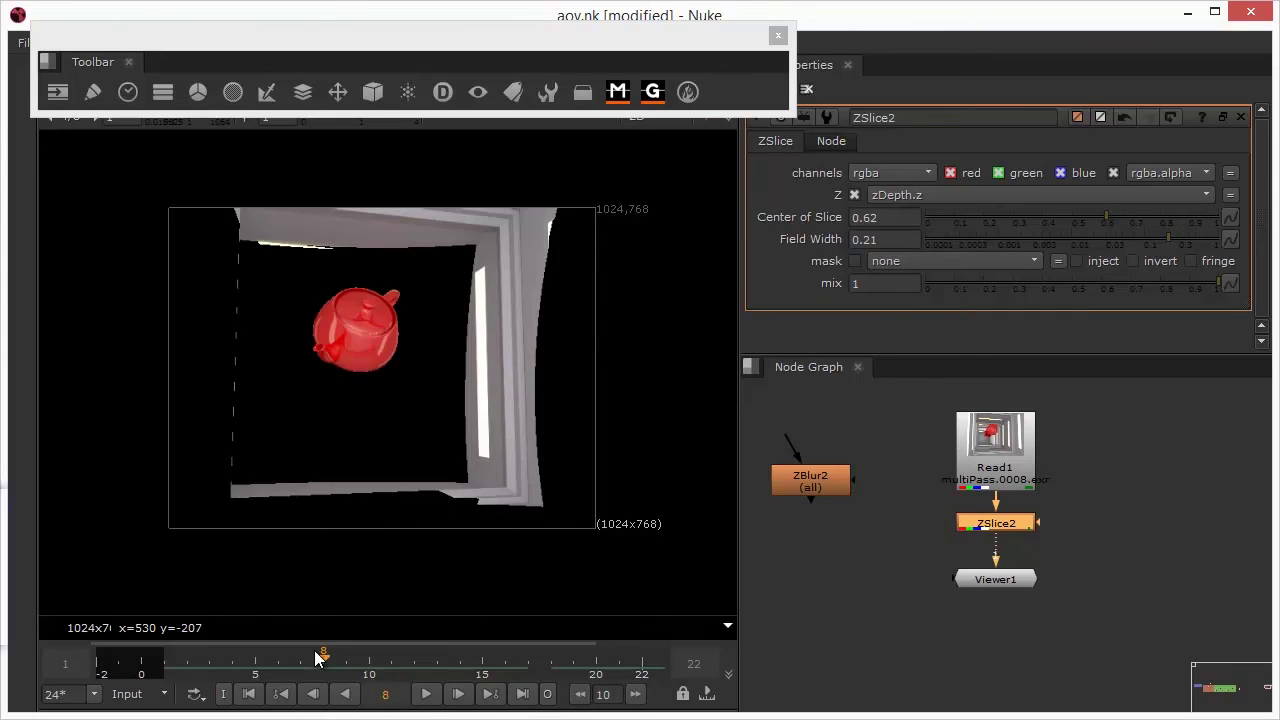
left_click_drag(323, 662, 449, 679)
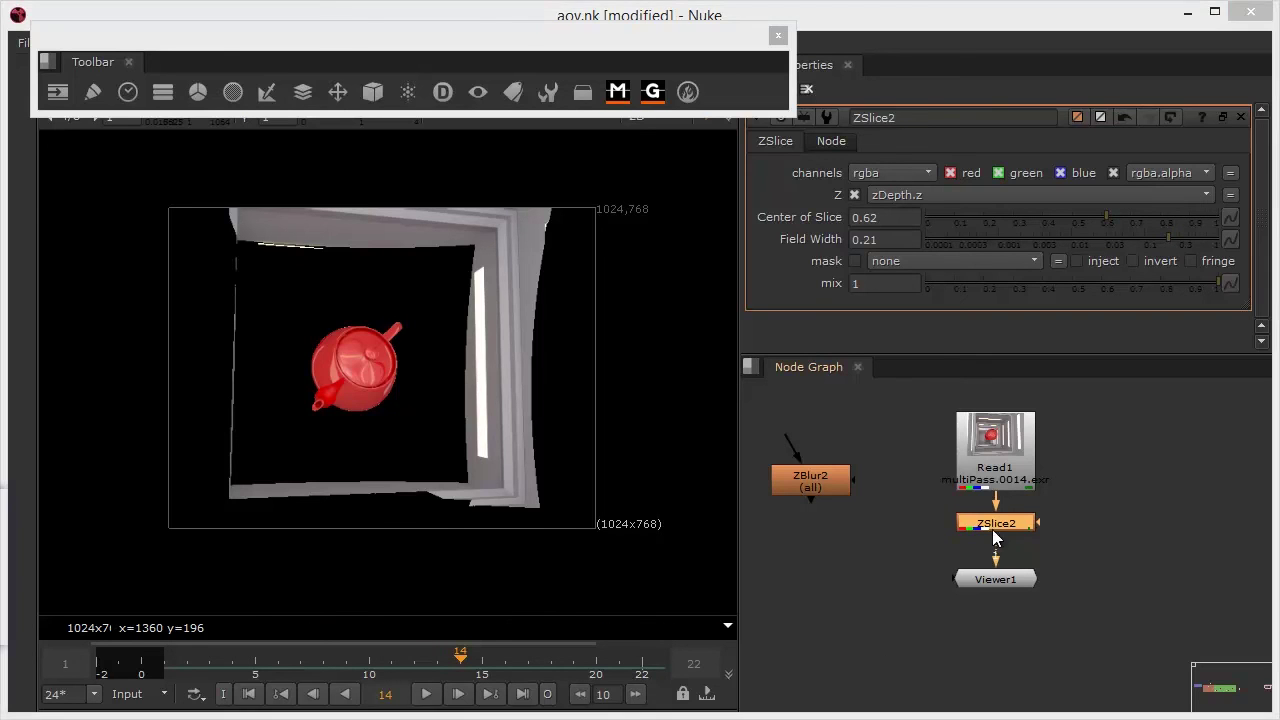
left_click_drag(1003, 527, 889, 533)
Step: Connect Viewer1's input directly to Read1 and place ZSlice2 beside ZBlur2
left_click_drag(966, 551, 995, 450)
left_click_drag(890, 548, 825, 516)
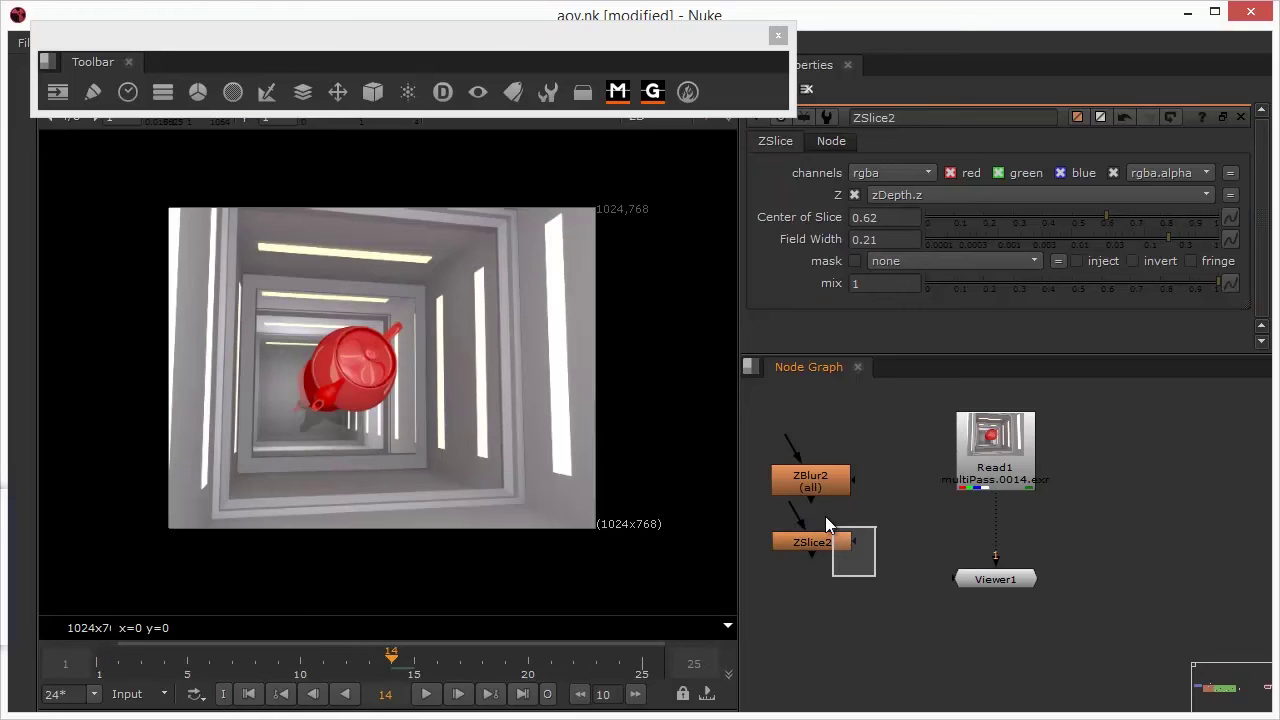